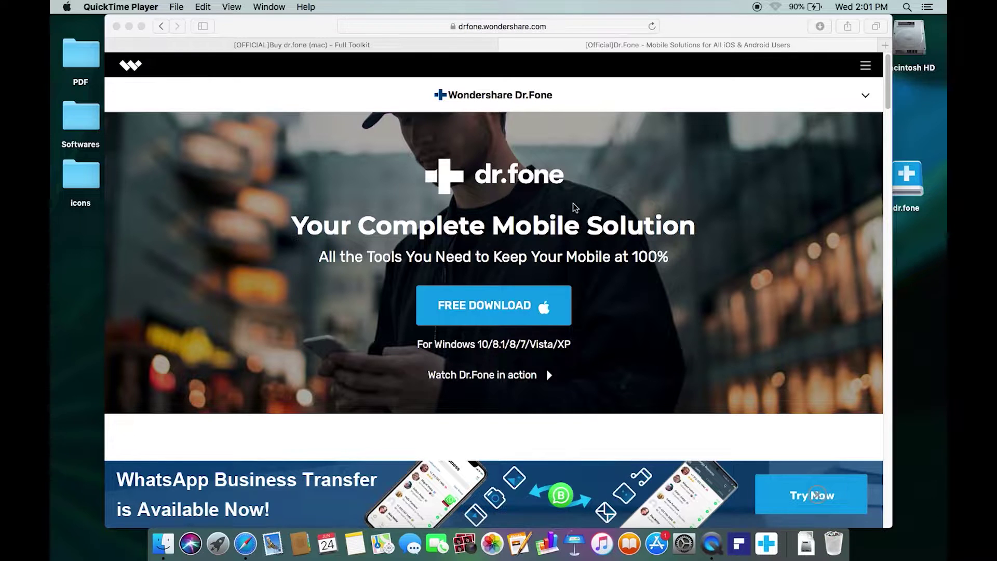
Scroll through the dr.fone product page in Safari to find the download button.
scroll(630, 352, "down", 1)
scroll(631, 354, "down", 1)
scroll(631, 354, "down", 2)
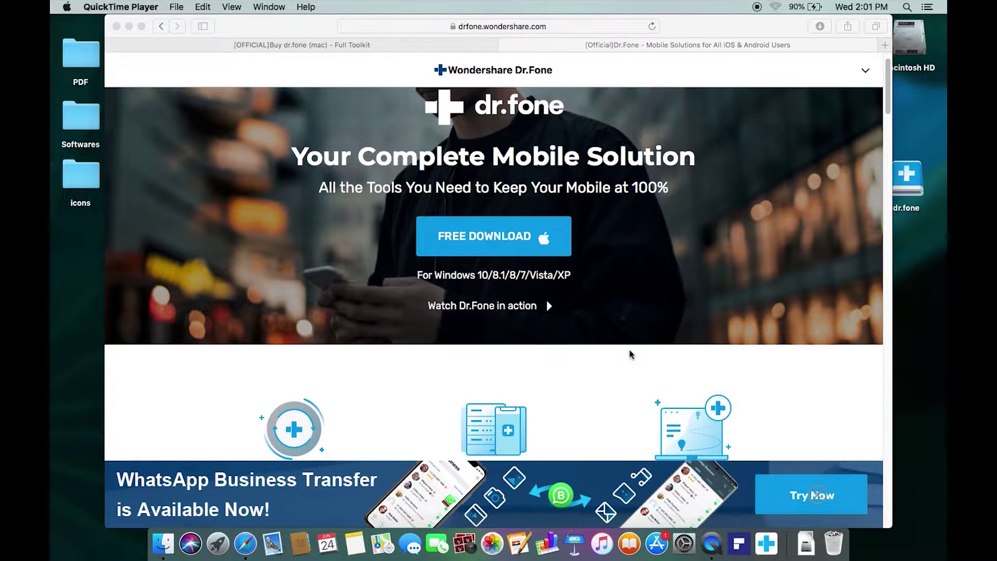
scroll(630, 354, "down", 5)
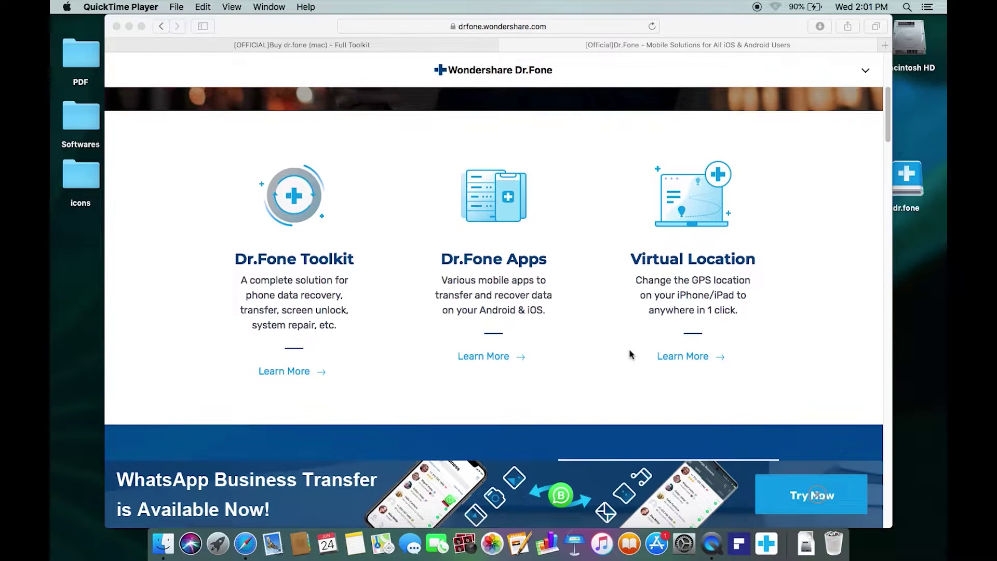
scroll(621, 344, "down", 1)
scroll(619, 339, "down", 6)
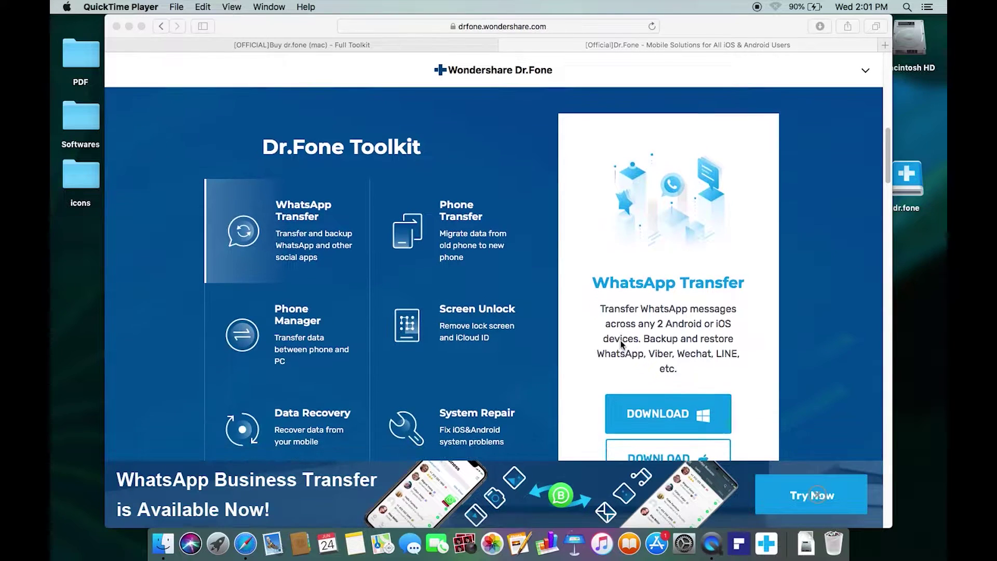
scroll(621, 344, "down", 2)
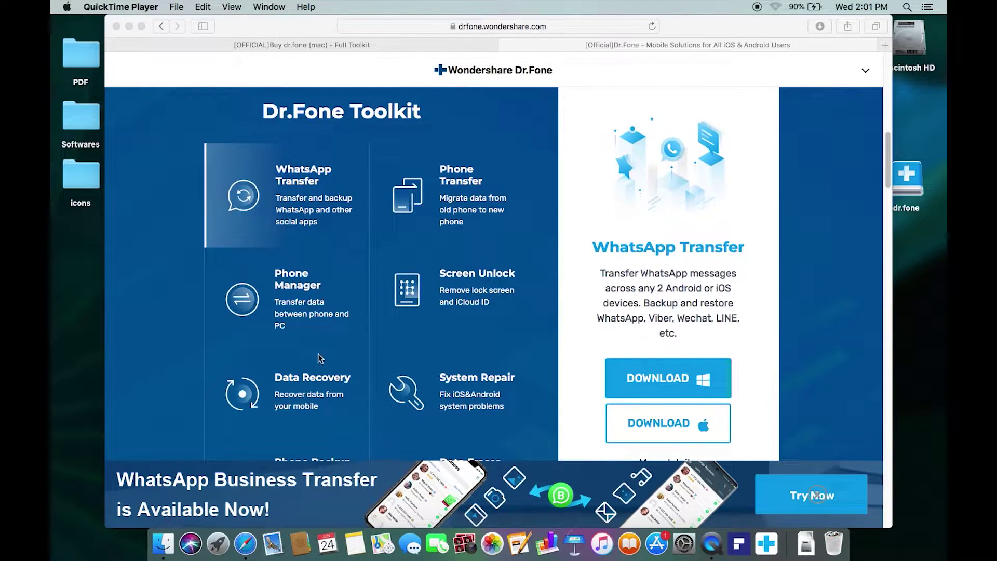
scroll(310, 412, "down", 1)
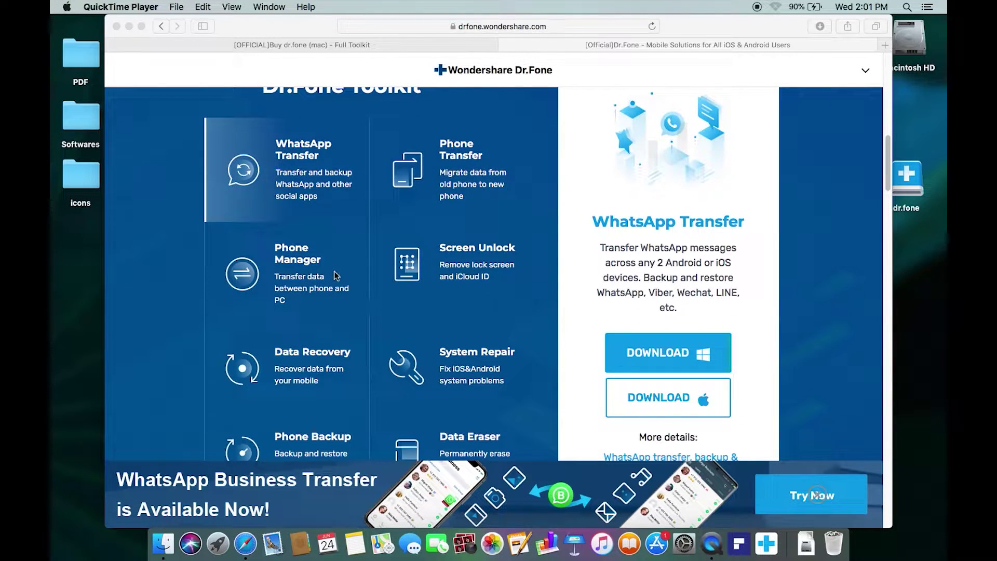
scroll(302, 272, "down", 3)
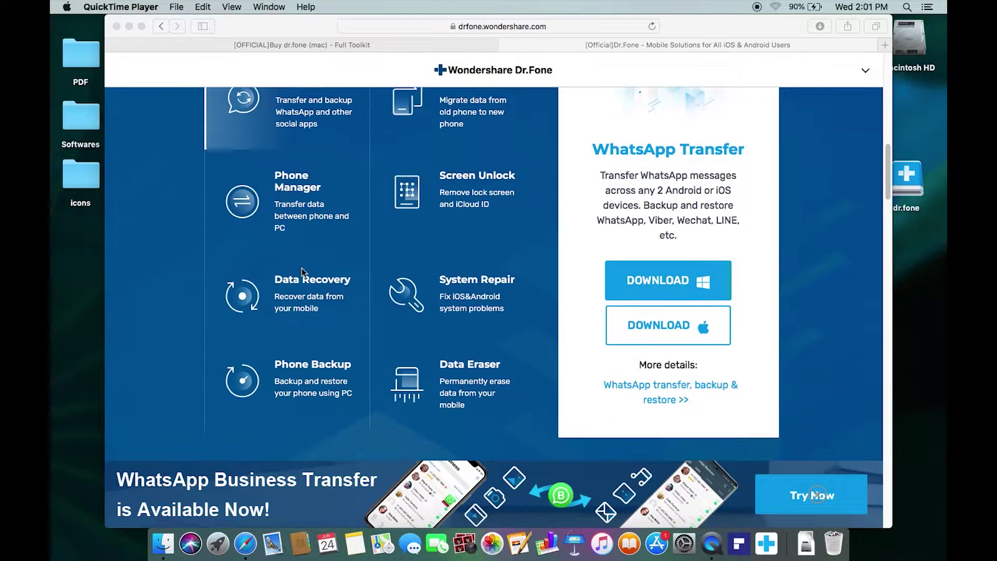
scroll(303, 272, "down", 15)
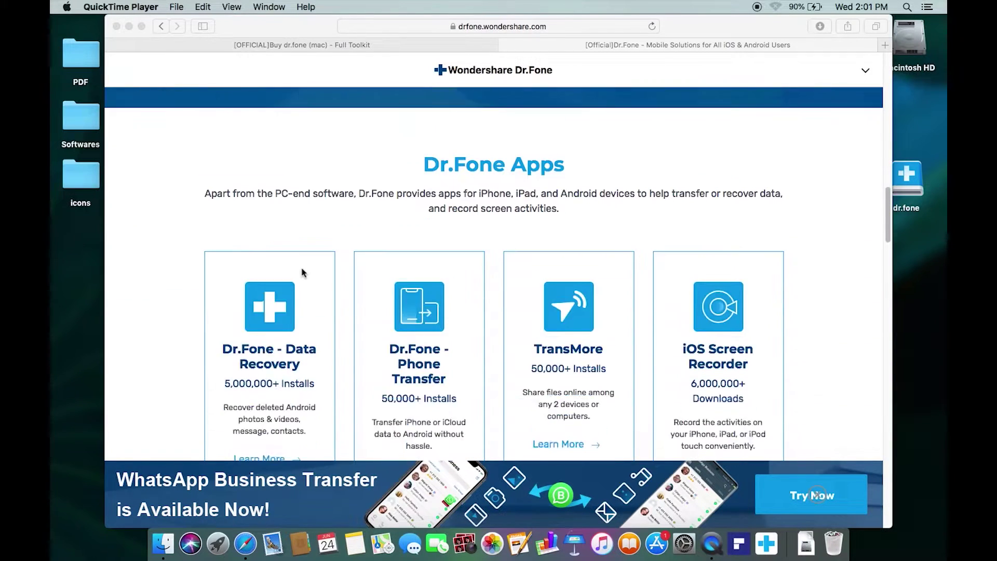
scroll(302, 272, "down", 5)
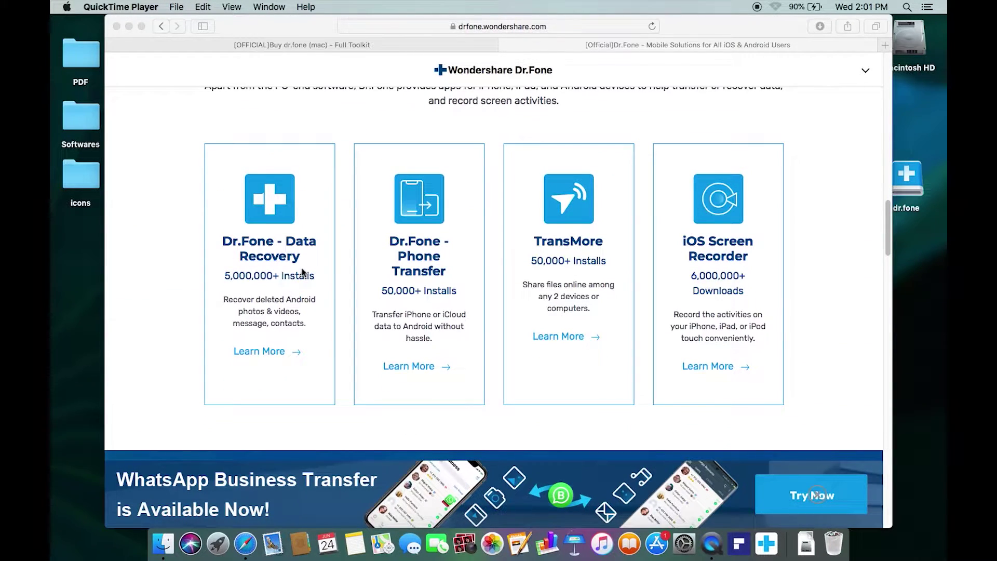
scroll(302, 271, "down", 12)
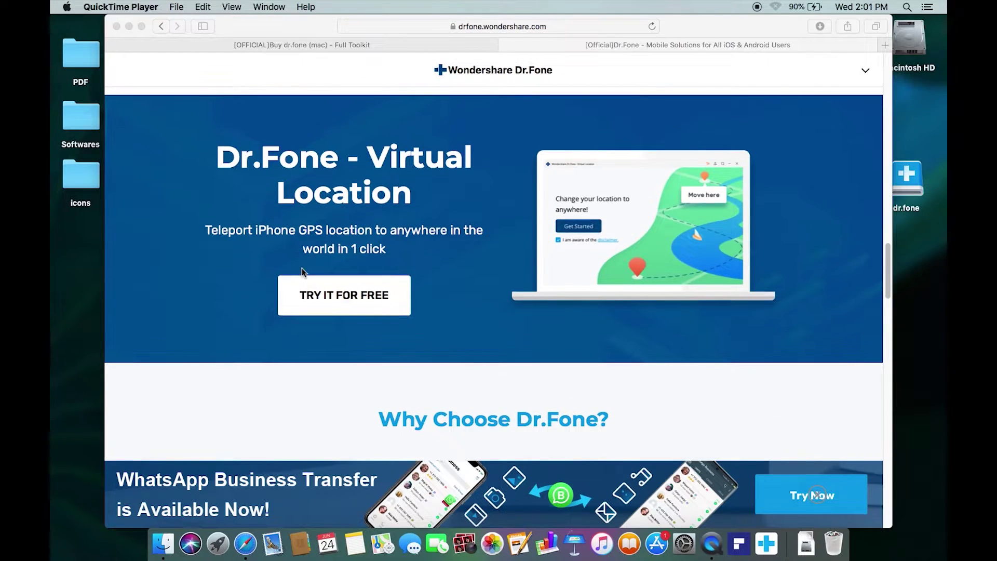
scroll(302, 271, "down", 20)
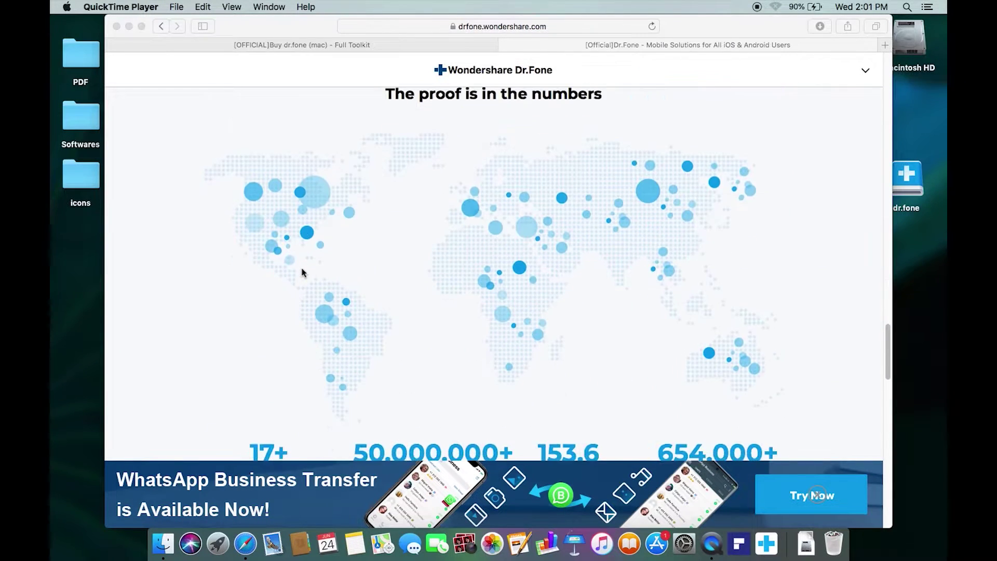
scroll(303, 271, "up", 20)
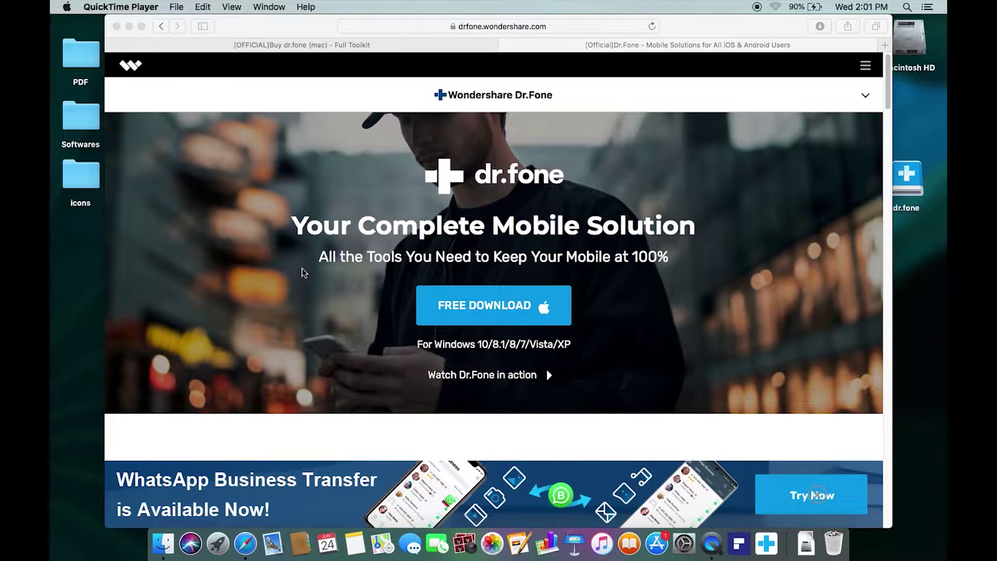
Start the free dr.fone Mac download, minimise Safari and launch dr.fone from the Dock.
left_click(492, 306)
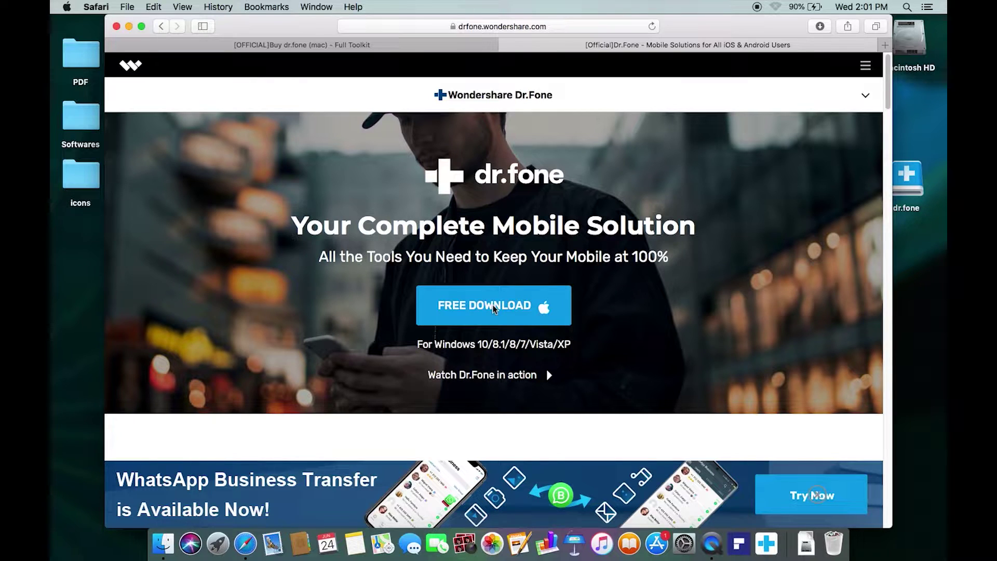
left_click(493, 306)
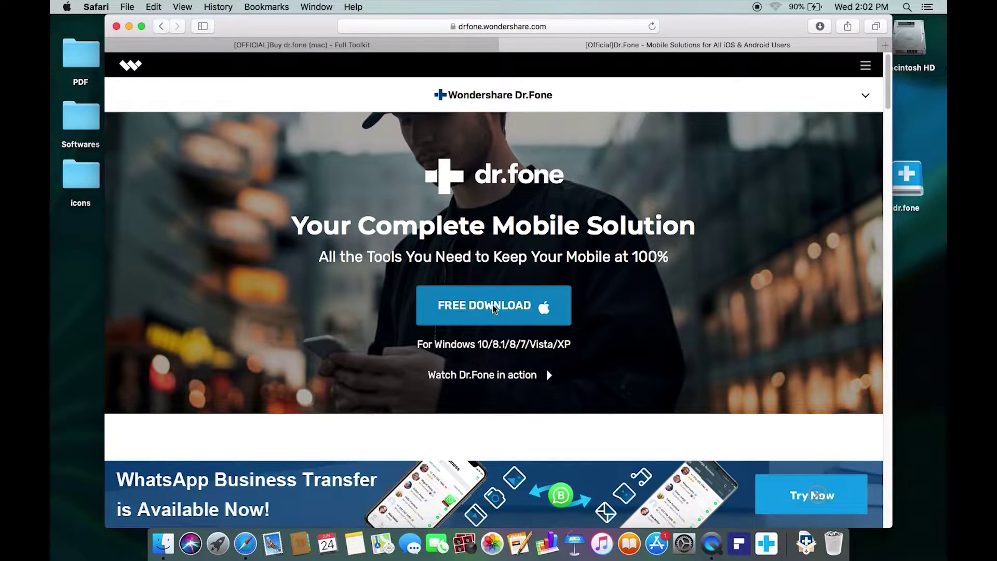
key("super+m")
left_click(754, 523)
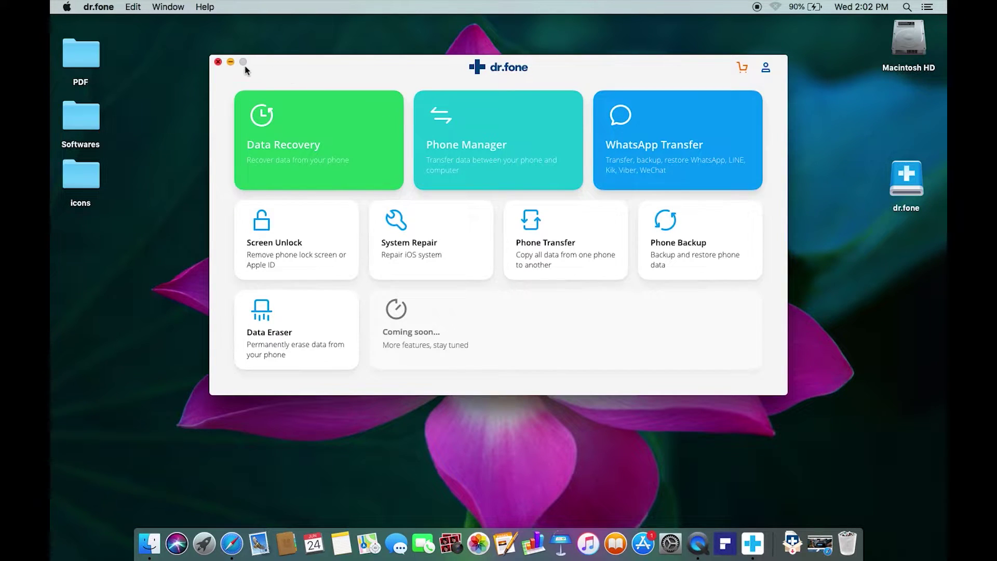
Move the dr.fone launcher window lower and launch the Phone Manager tool.
left_click_drag(294, 63, 289, 116)
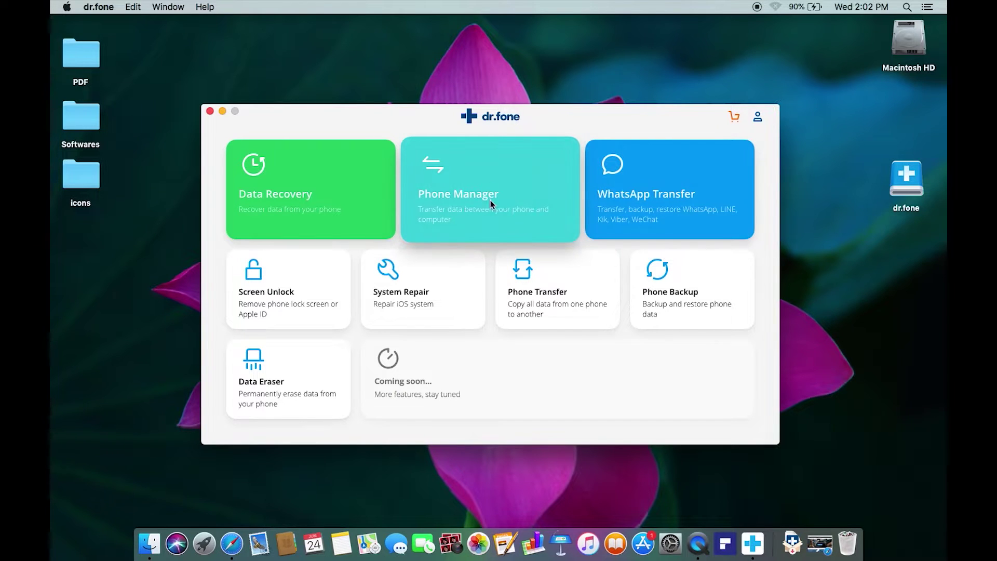
left_click(503, 194)
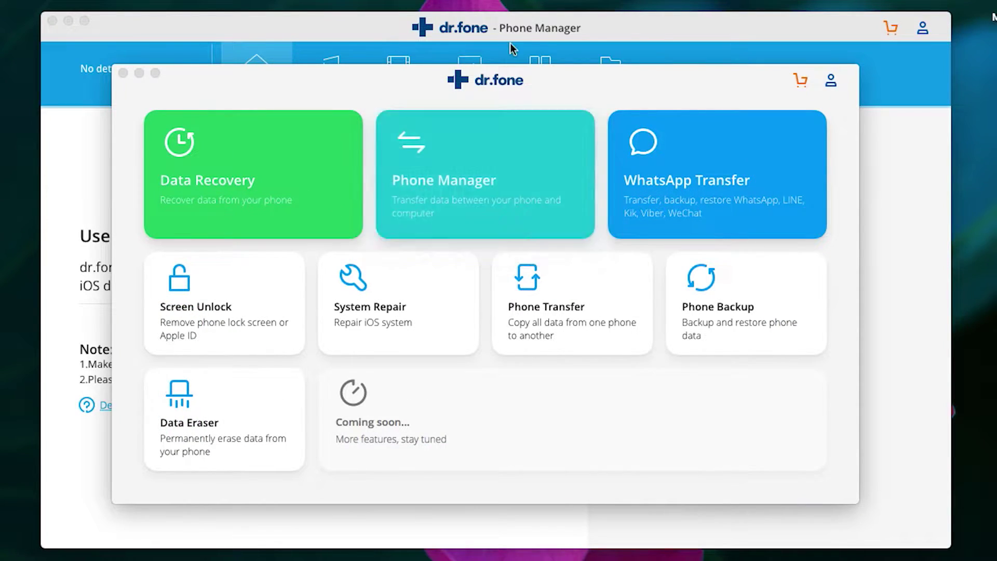
Bring the Phone Manager window forward until the OnePlus HD1911 Home page appears.
left_click(513, 30)
left_click(513, 30)
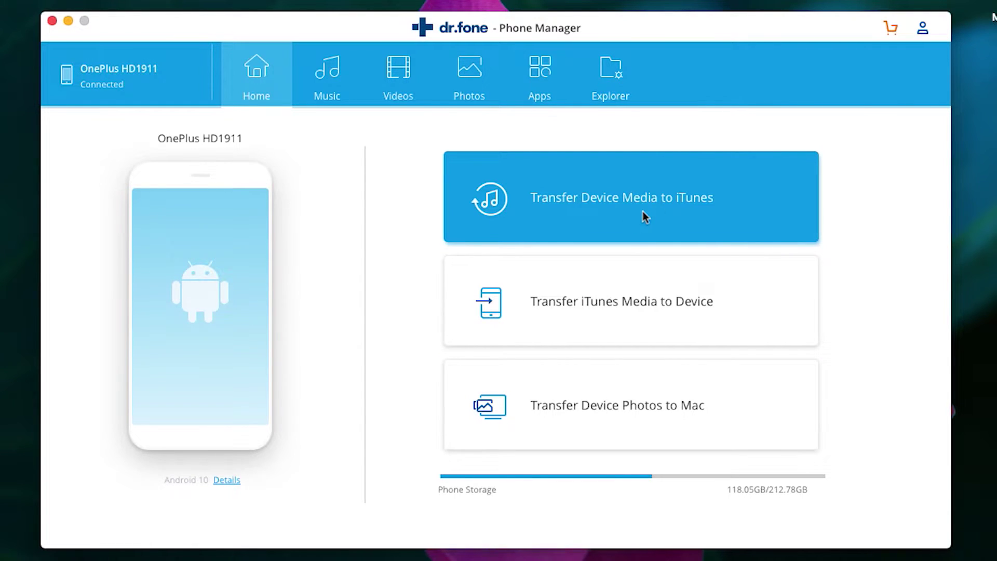
left_click(642, 211)
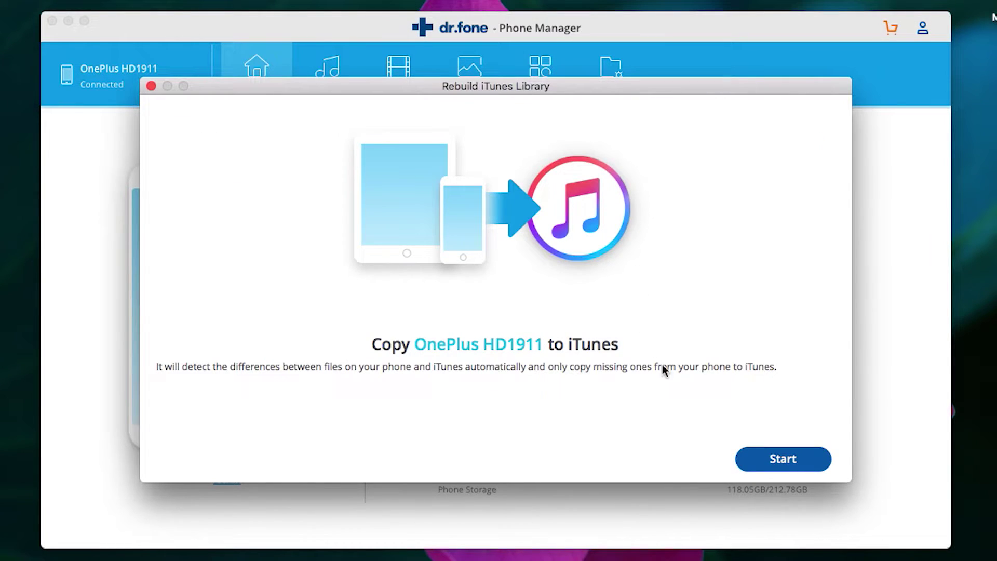
left_click(769, 455)
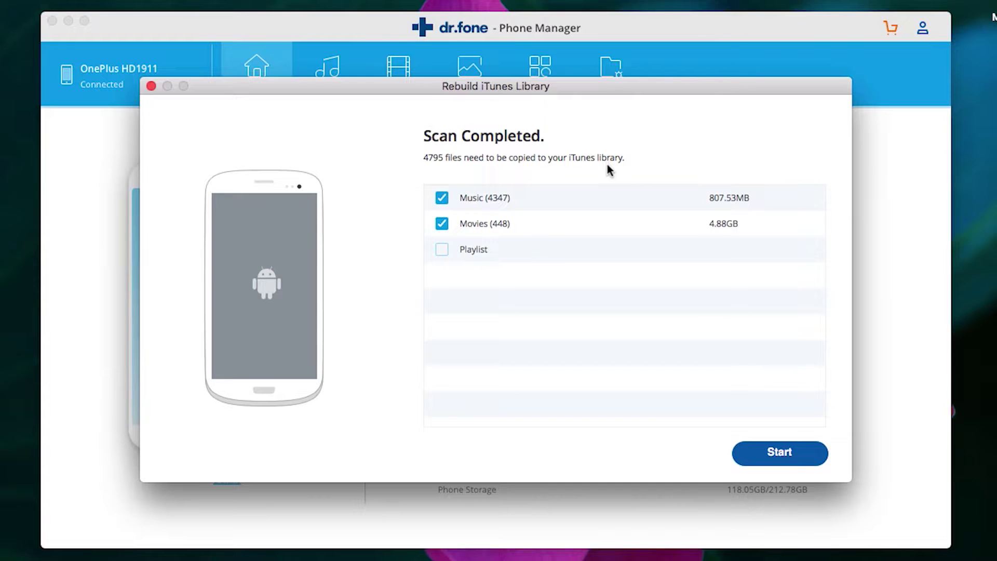
left_click(442, 224)
left_click(777, 453)
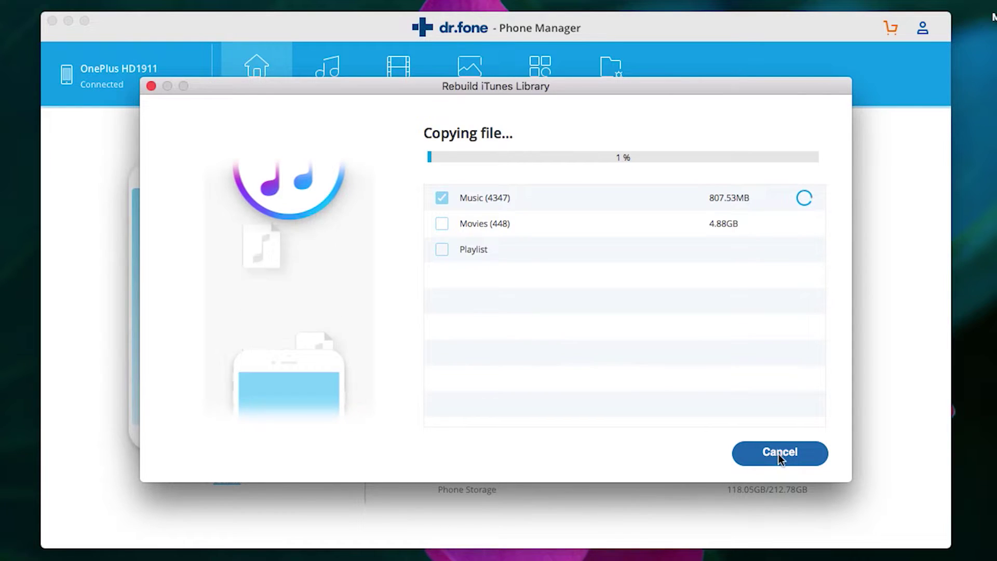
left_click(782, 453)
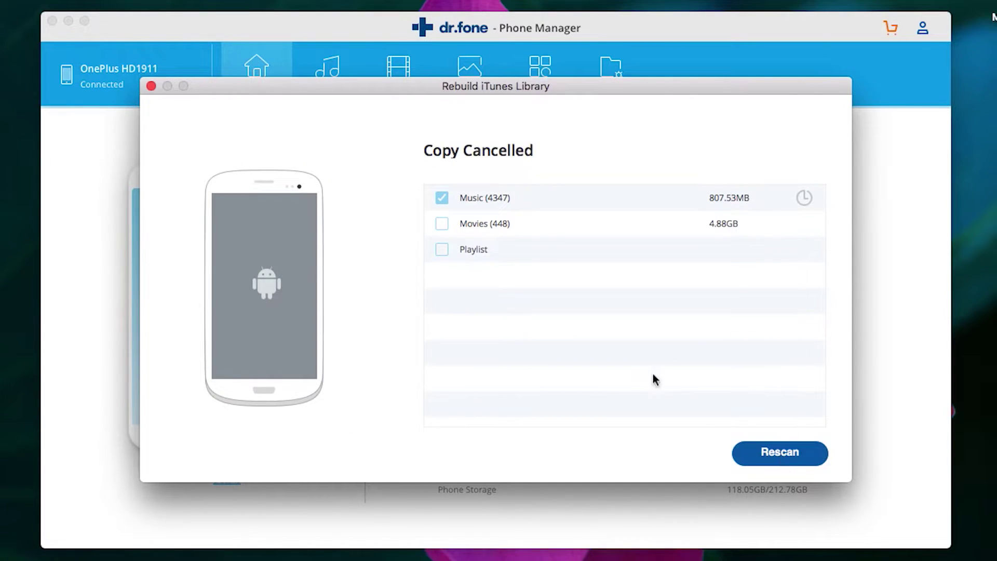
Transfer only the 4 Recently Added iTunes tracks (22.95MB) to the phone, excluding Music.
left_click(151, 86)
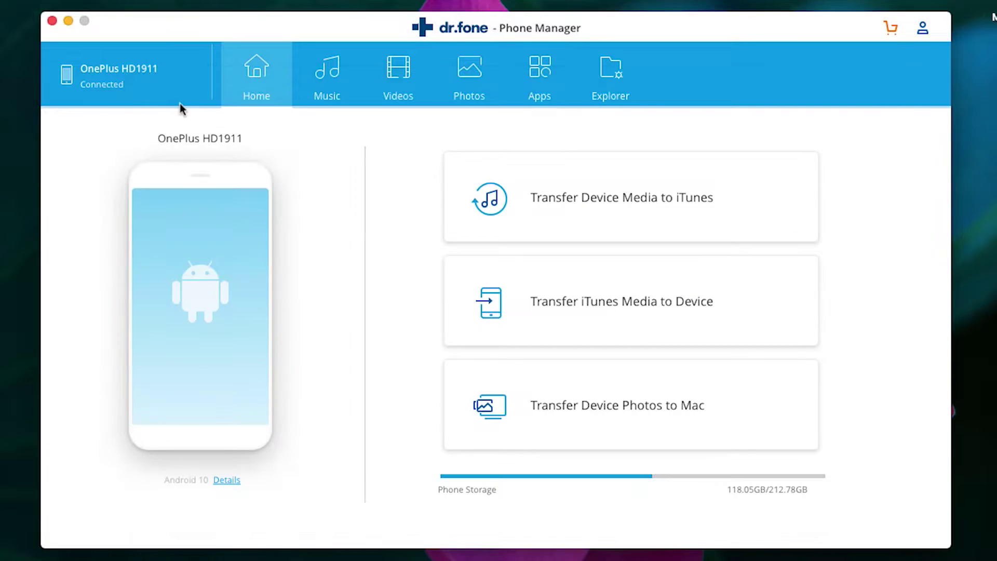
left_click(573, 317)
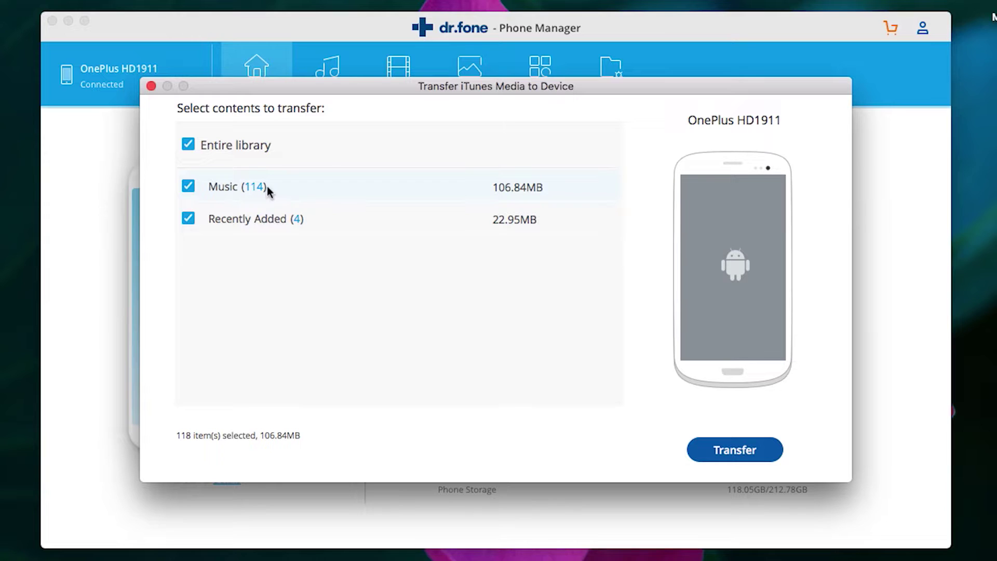
left_click(188, 188)
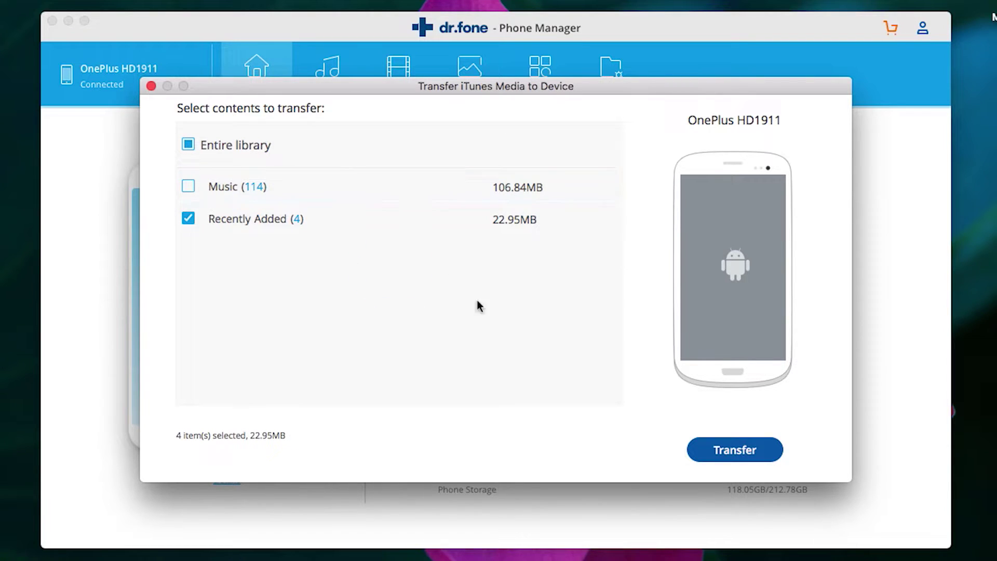
left_click(734, 452)
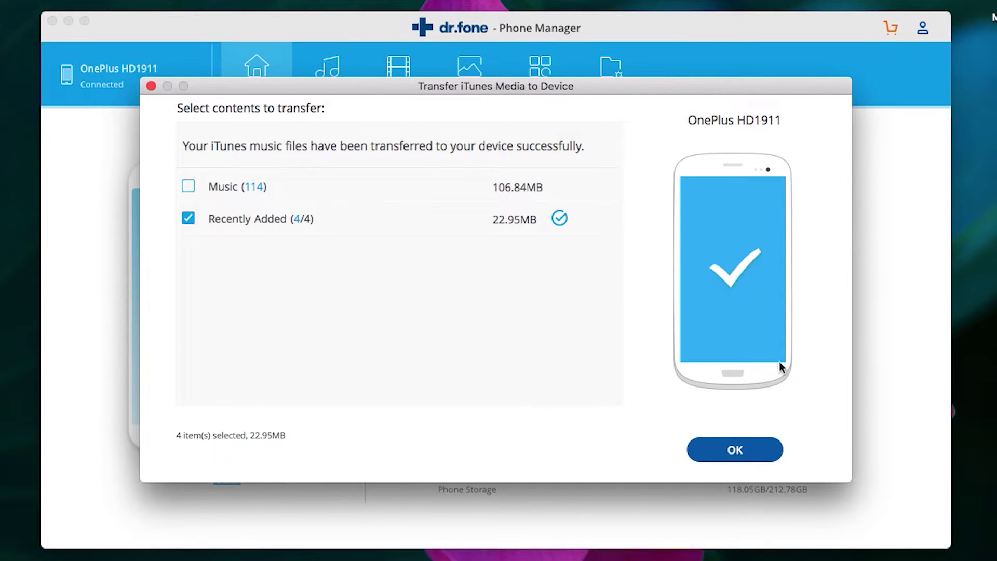
left_click(735, 452)
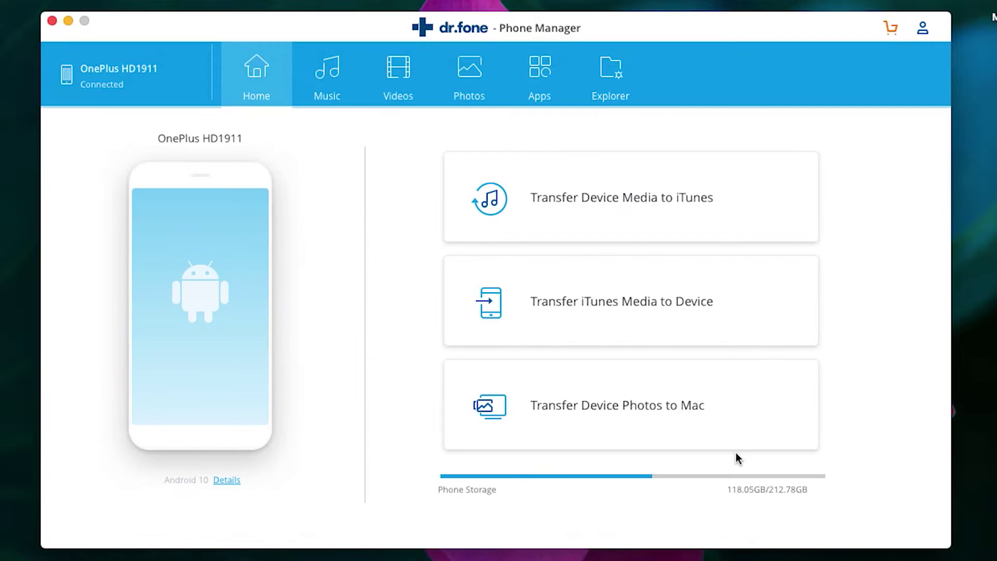
Export the phone's photos to the Mac's Downloads folder, then list the 4355-item music library.
left_click(638, 420)
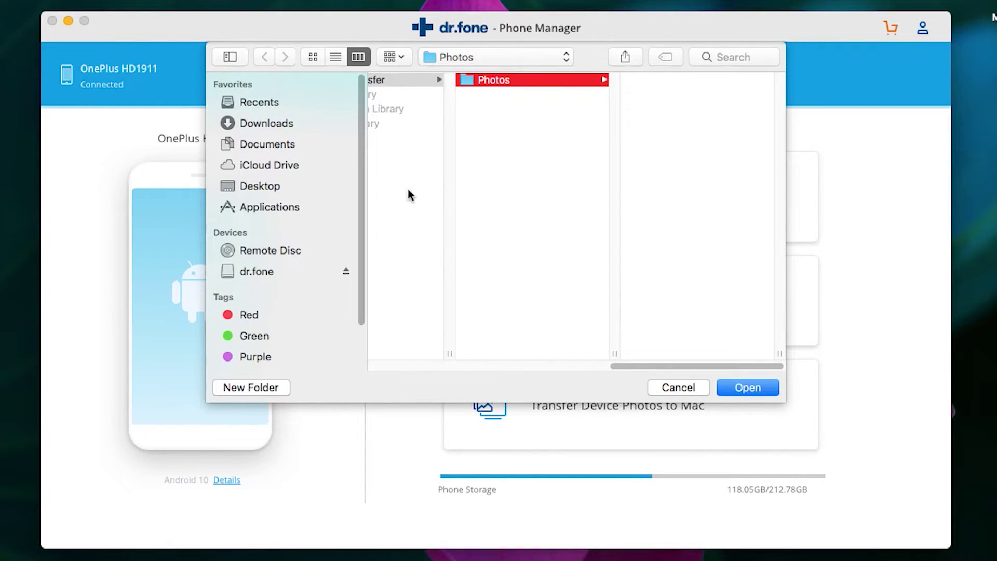
left_click(268, 125)
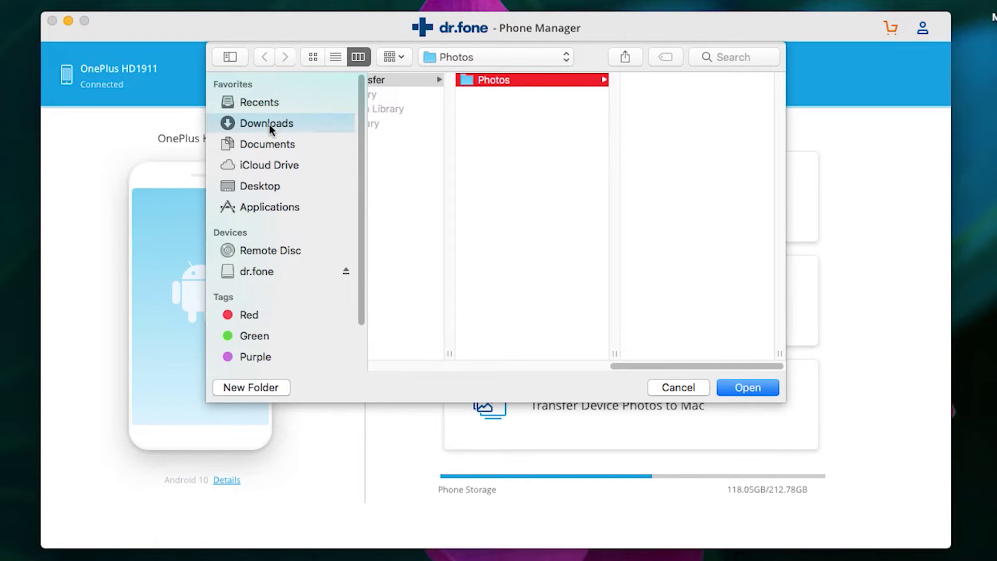
left_click(762, 388)
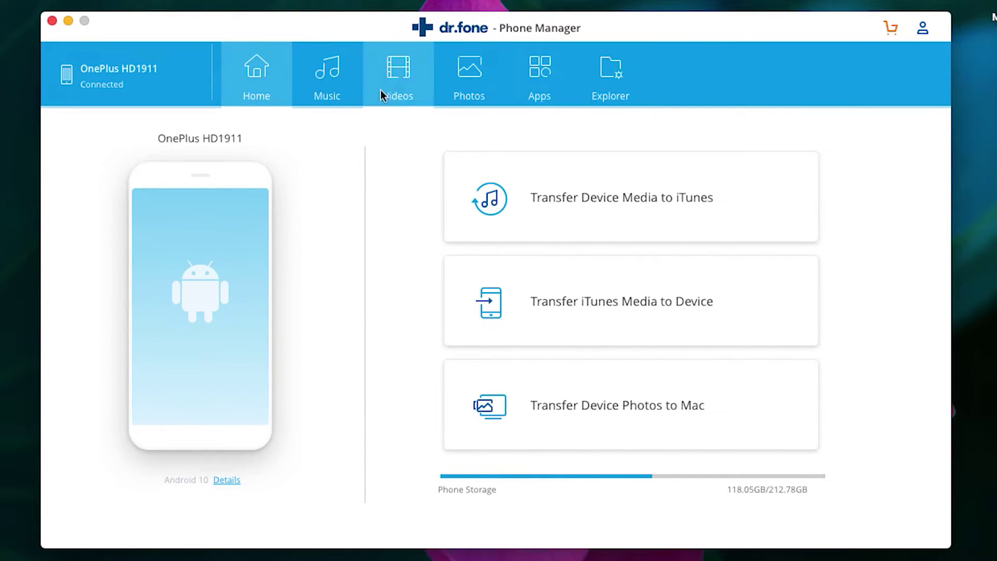
left_click(325, 87)
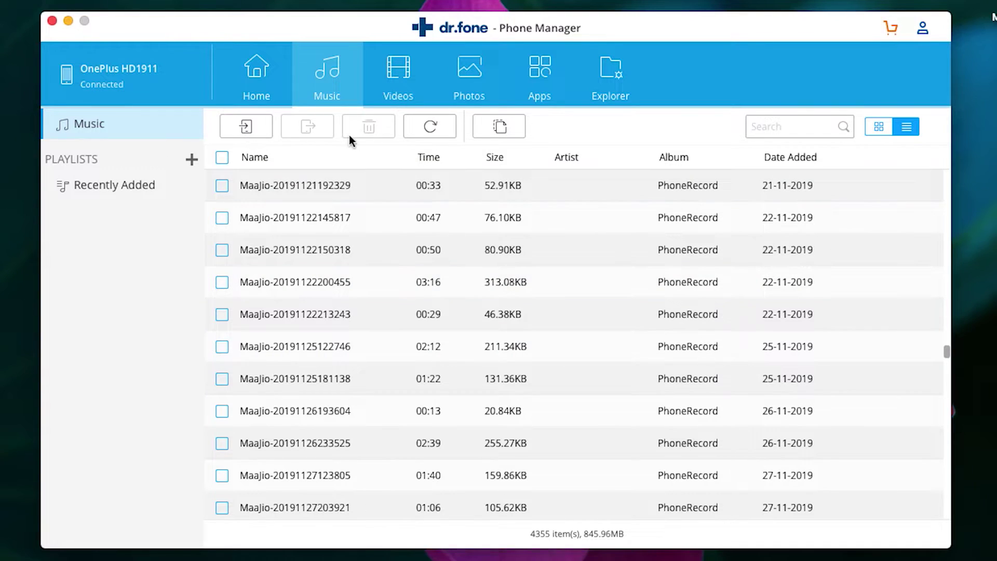
left_click(236, 128)
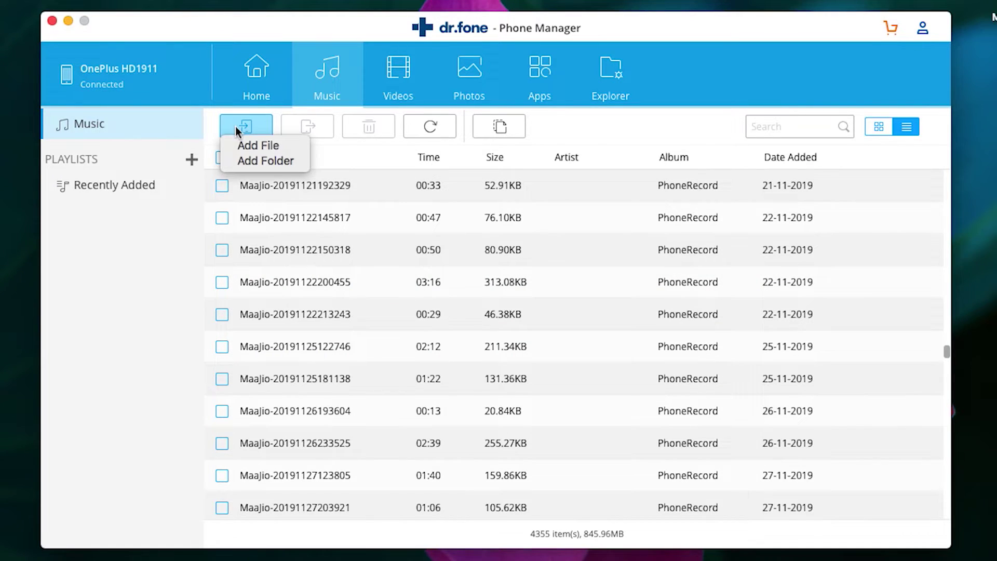
left_click(251, 158)
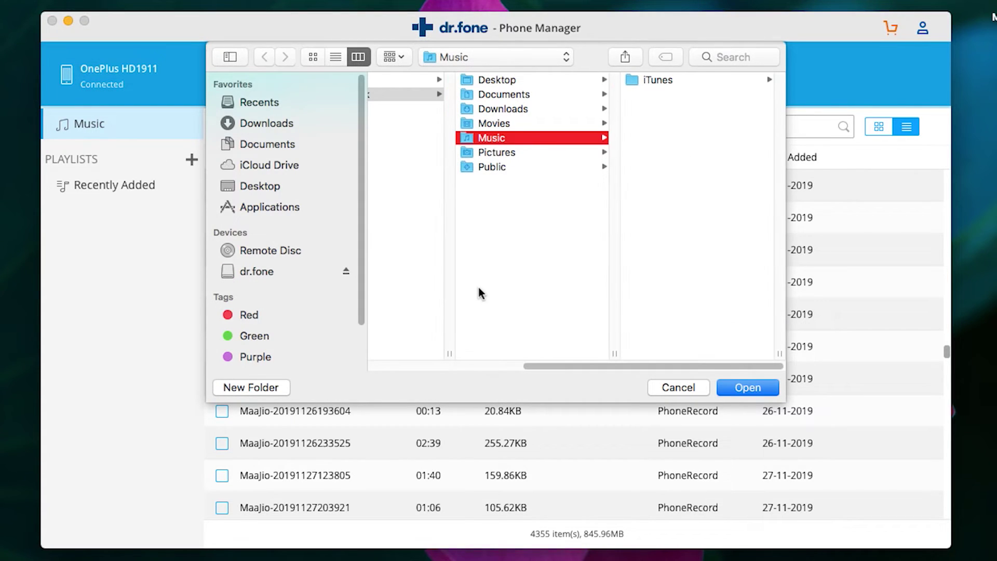
left_click(767, 79)
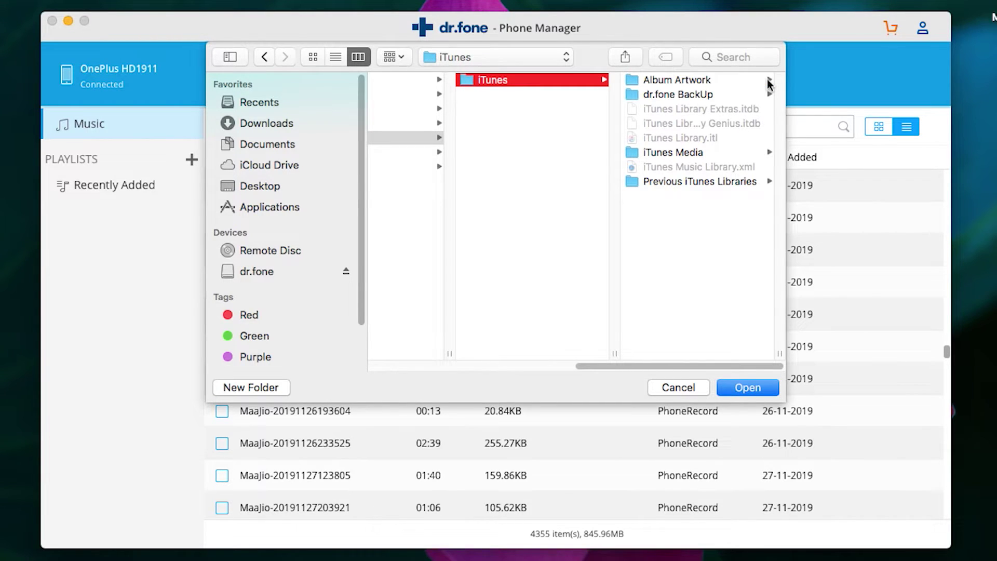
left_click(694, 386)
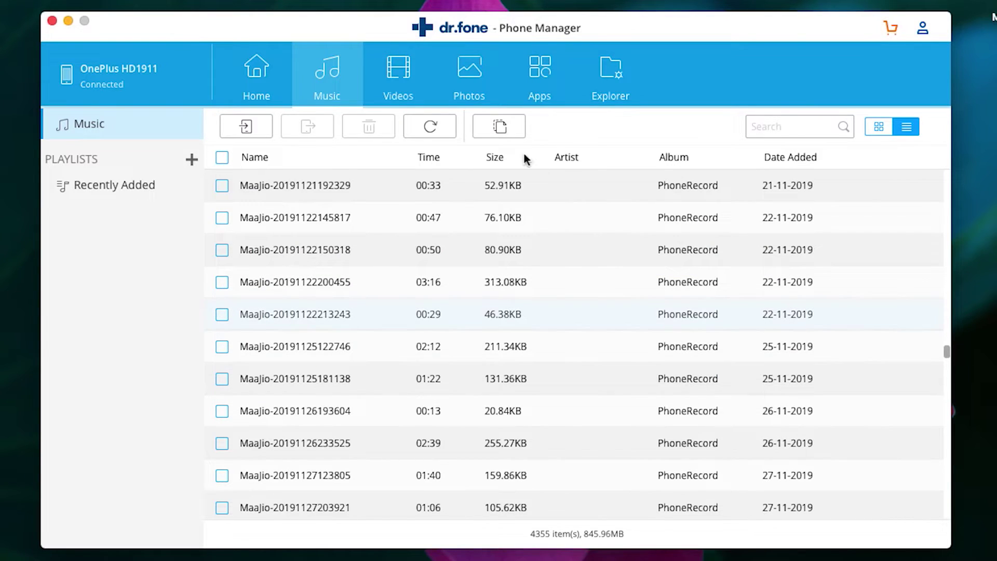
Find duplicate songs and delete the extra copy of 'Deck the Halls (Instrumental)'.
left_click(503, 129)
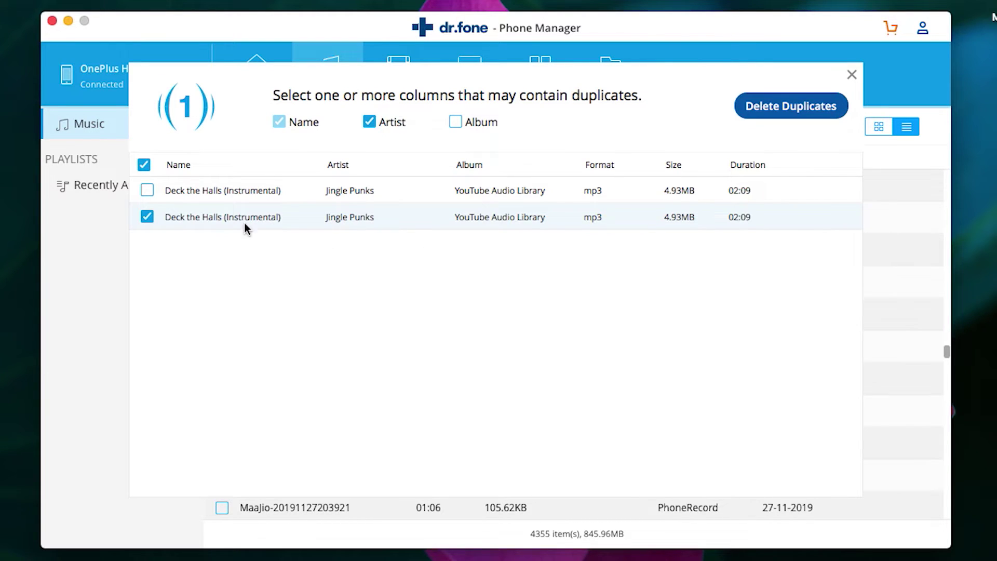
left_click(783, 108)
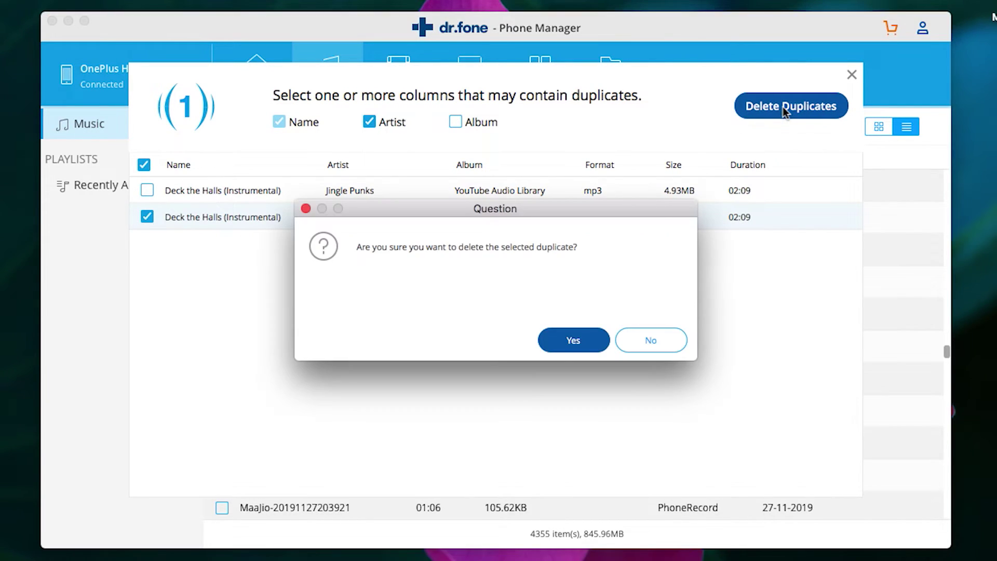
left_click(579, 338)
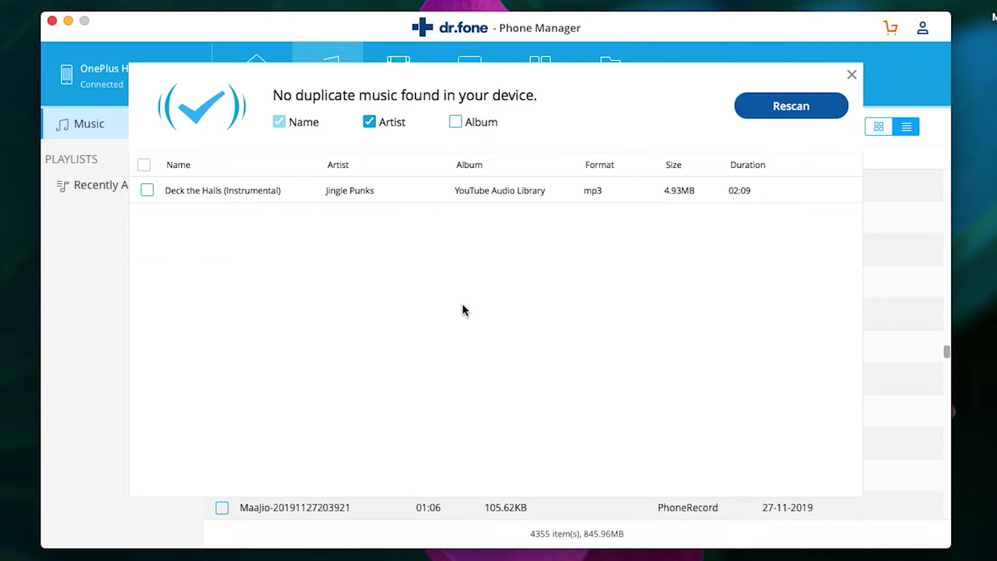
left_click(852, 74)
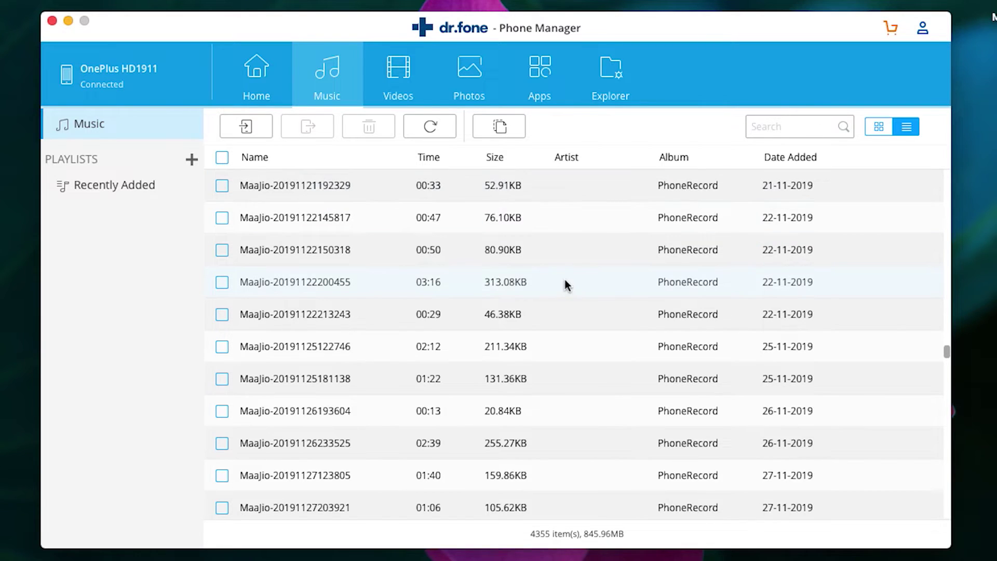
left_click(220, 252)
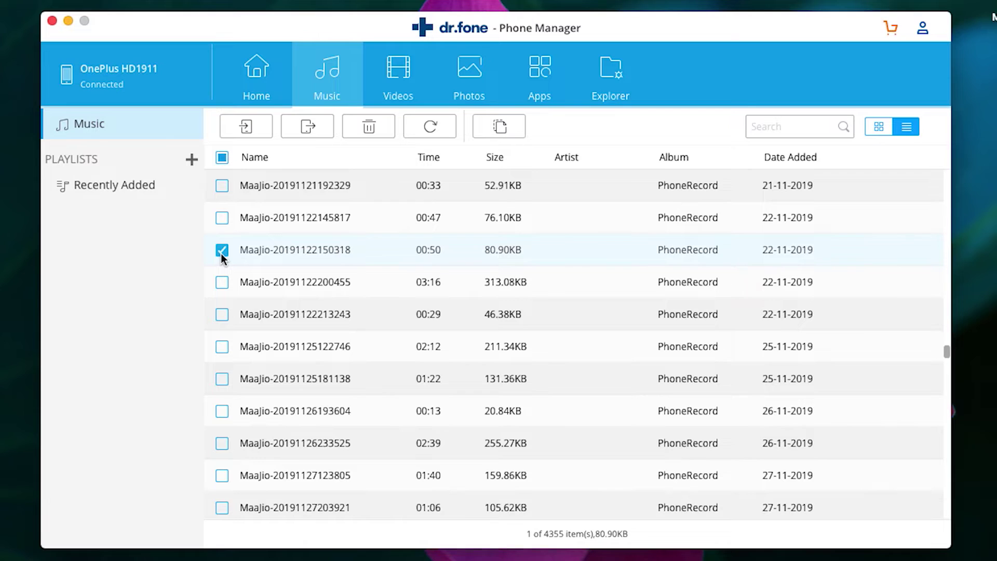
left_click(309, 128)
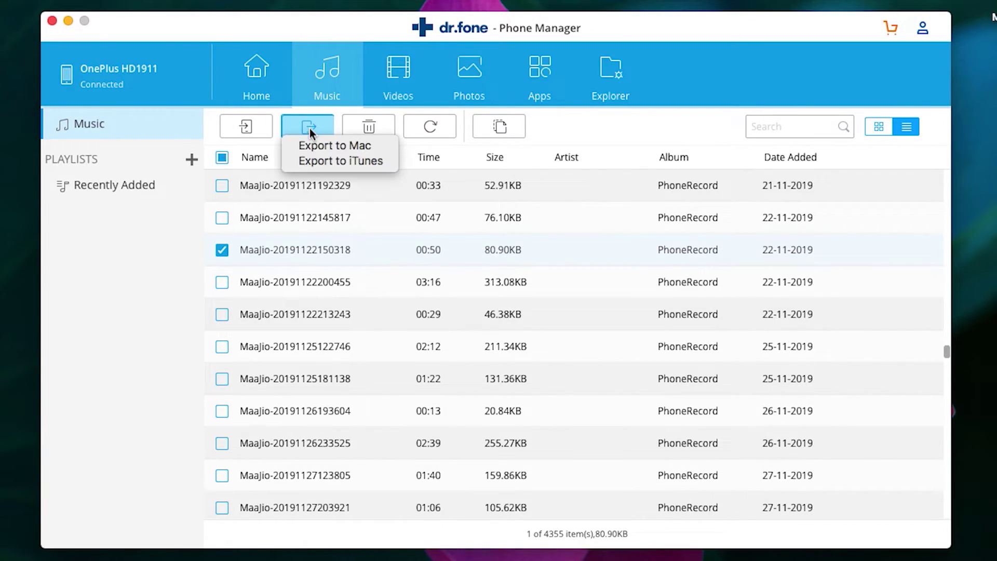
left_click(329, 148)
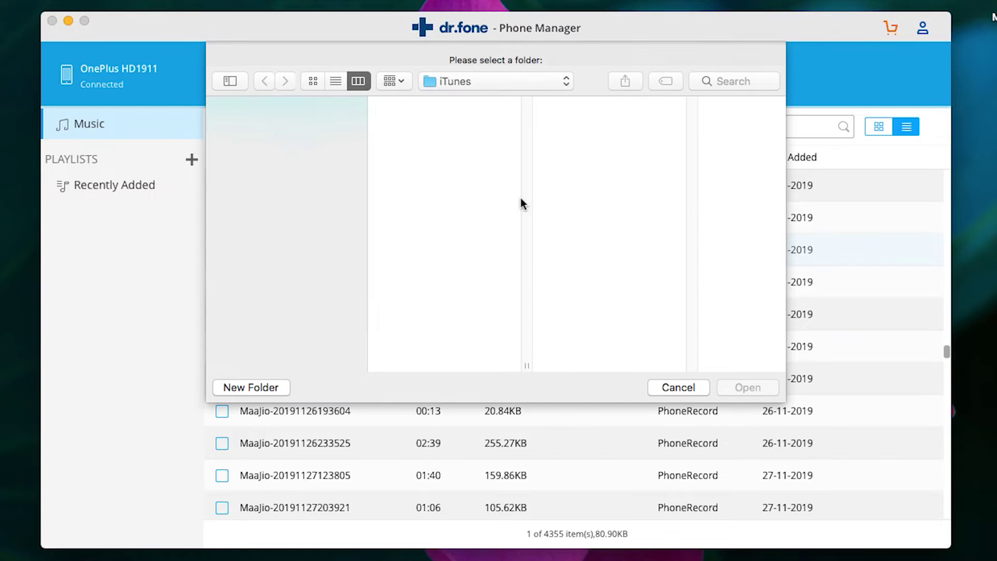
left_click(685, 387)
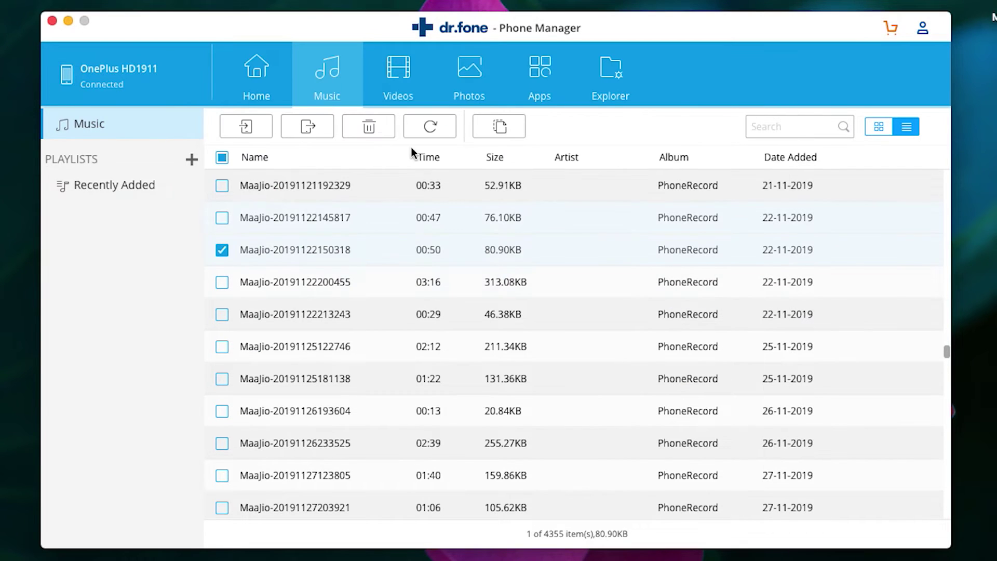
left_click(402, 84)
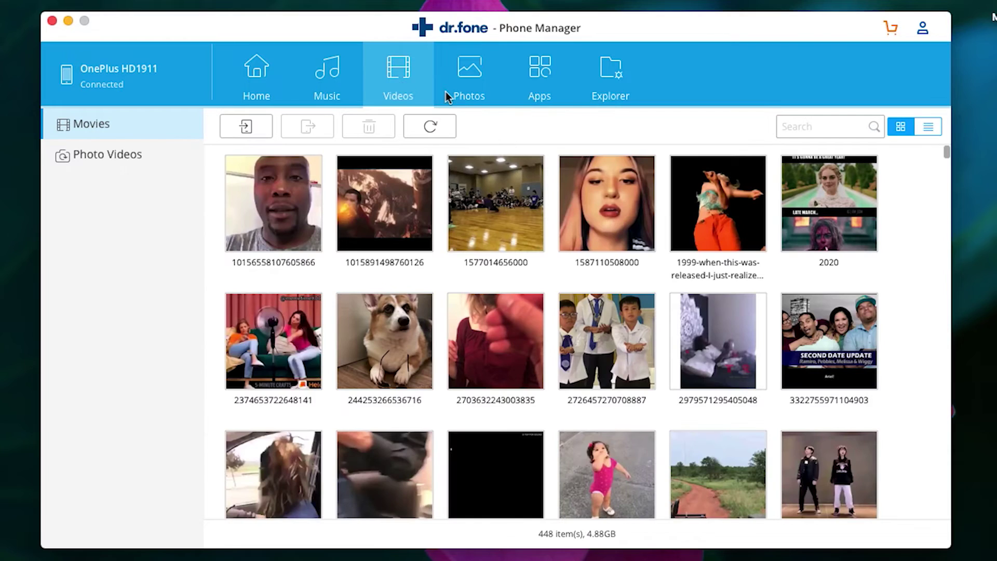
left_click(875, 346)
left_click(899, 363)
left_click(495, 203)
left_click(289, 194)
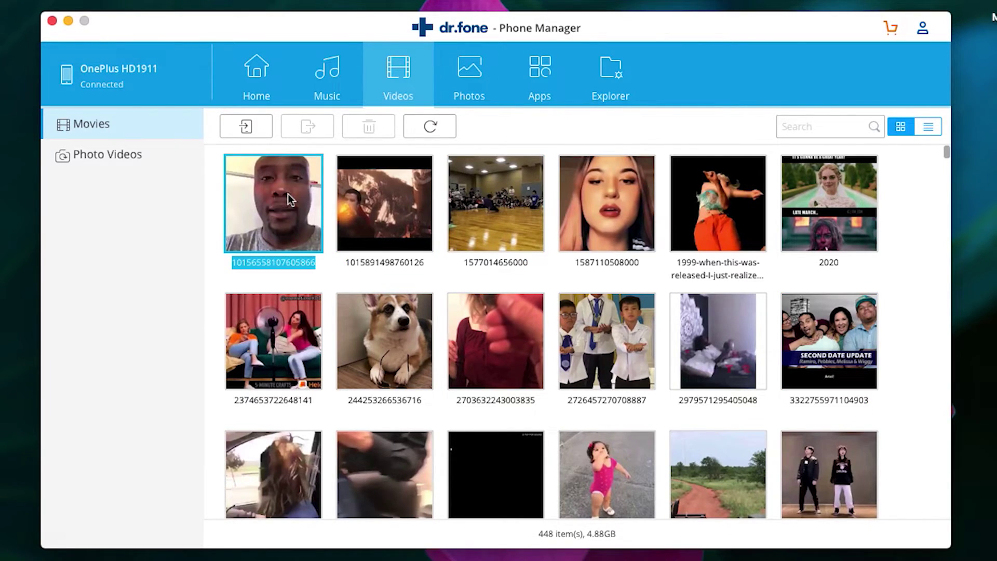
left_click(360, 201, "super")
left_click(360, 201)
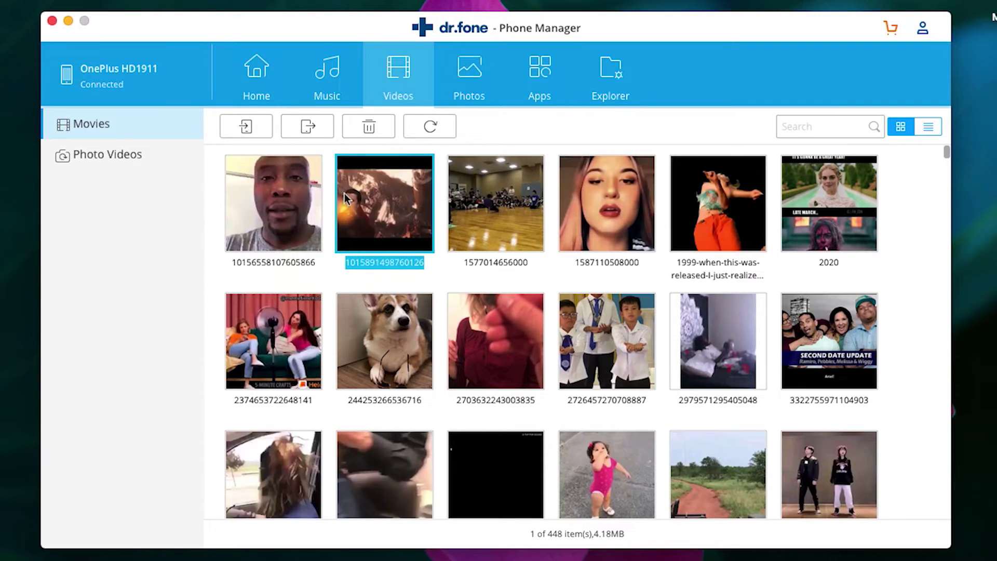
left_click(308, 126)
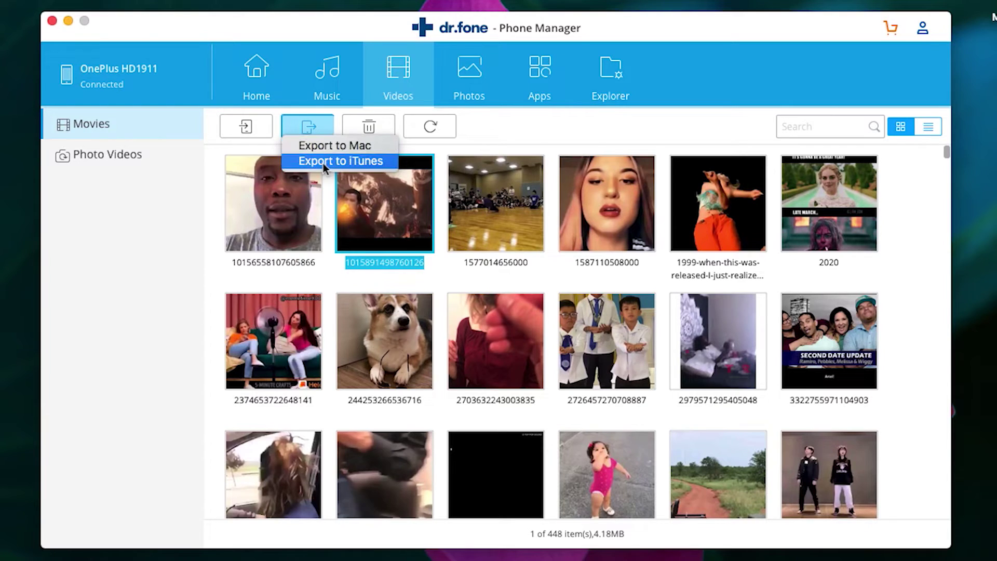
left_click(323, 163)
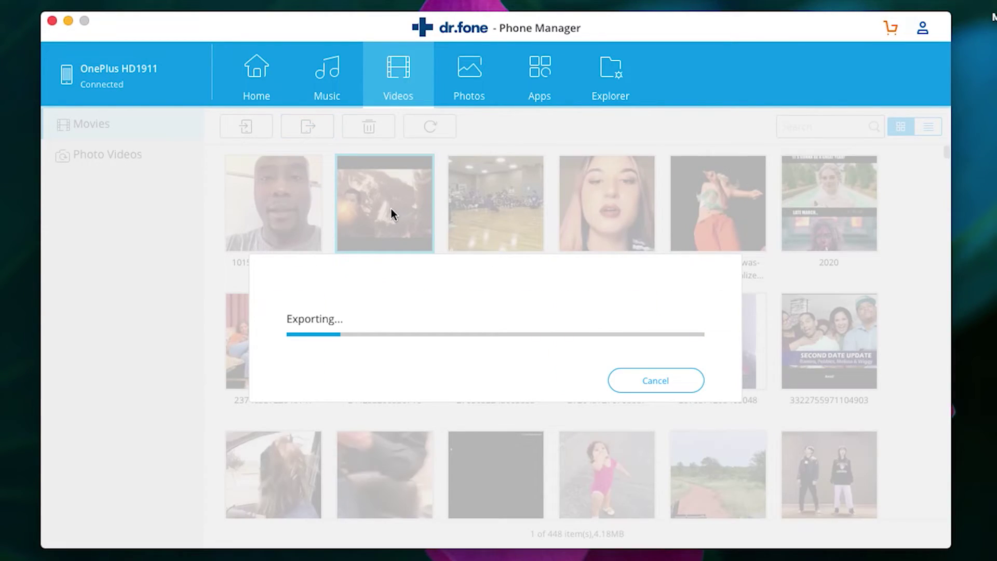
left_click(645, 382)
left_click(574, 338)
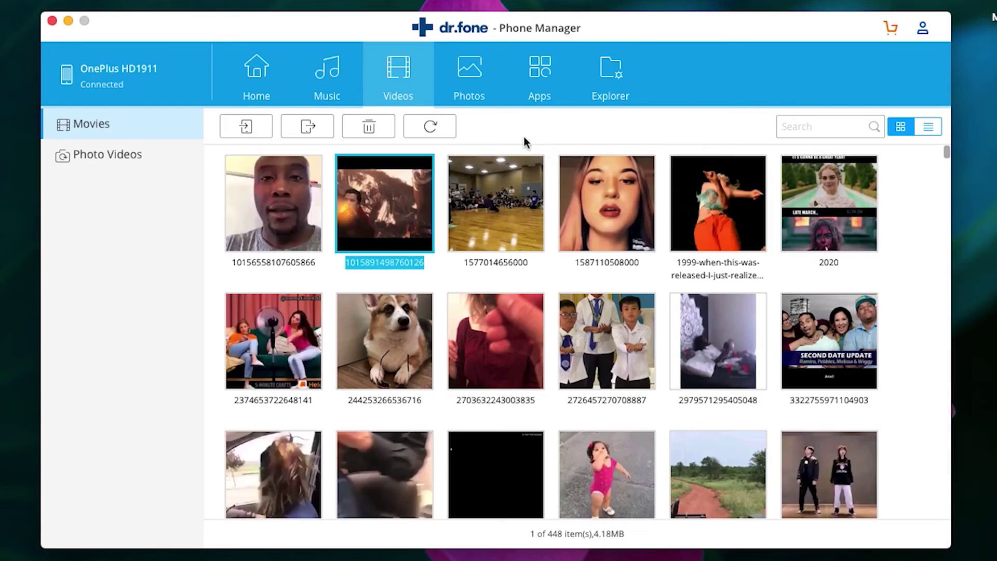
Open the Afterlight photo album and tick its first photo.
left_click(481, 79)
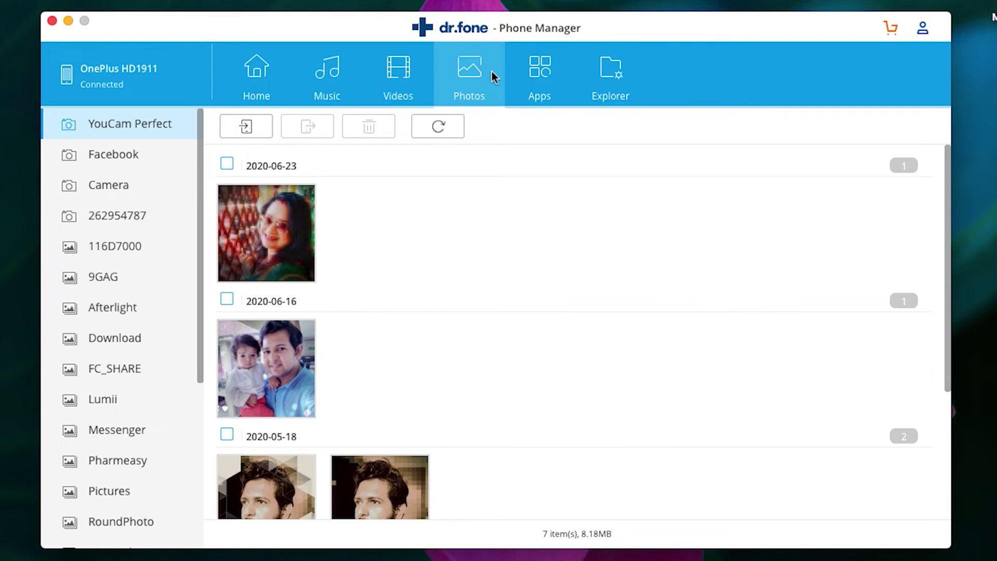
left_click(113, 307)
left_click(227, 191)
Export Truecaller as Truecaller.apk into the Mac's Apps folder and show it in Finder.
left_click(538, 93)
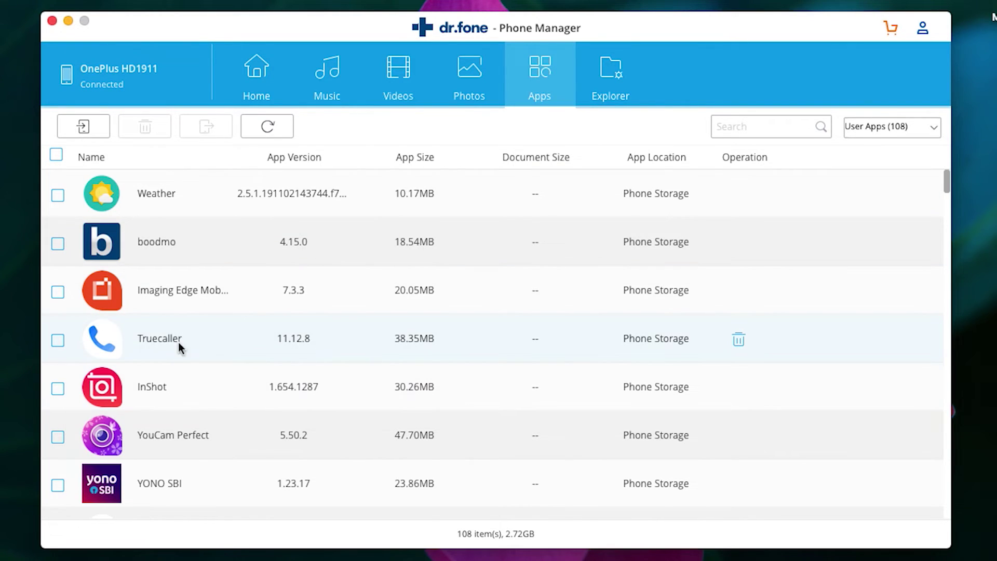
left_click(58, 340)
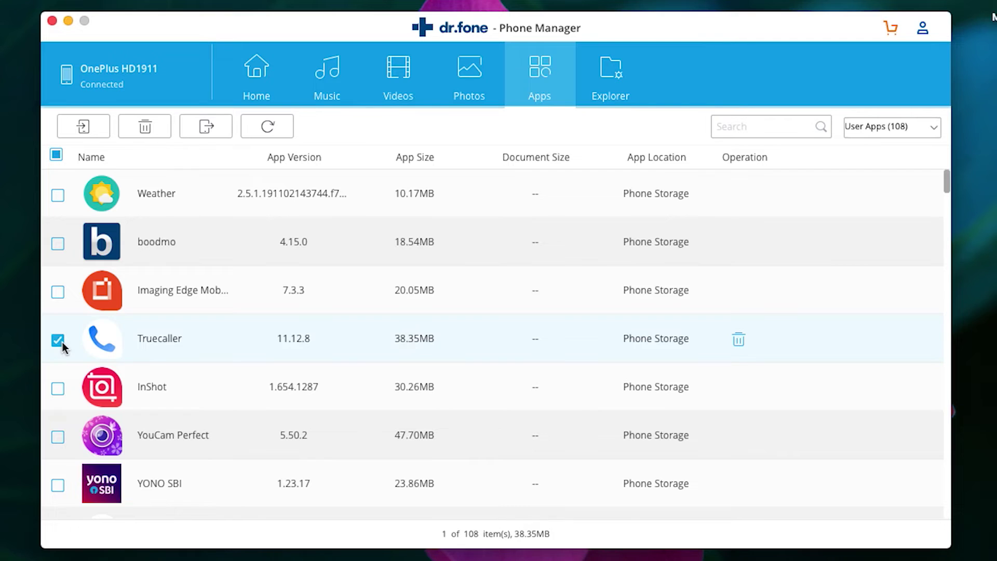
left_click(209, 130)
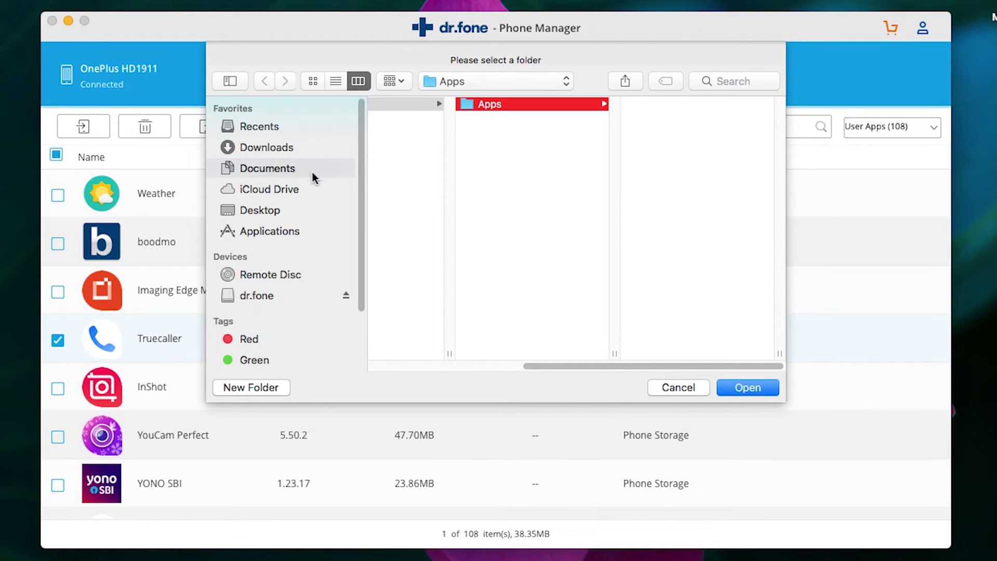
left_click(735, 388)
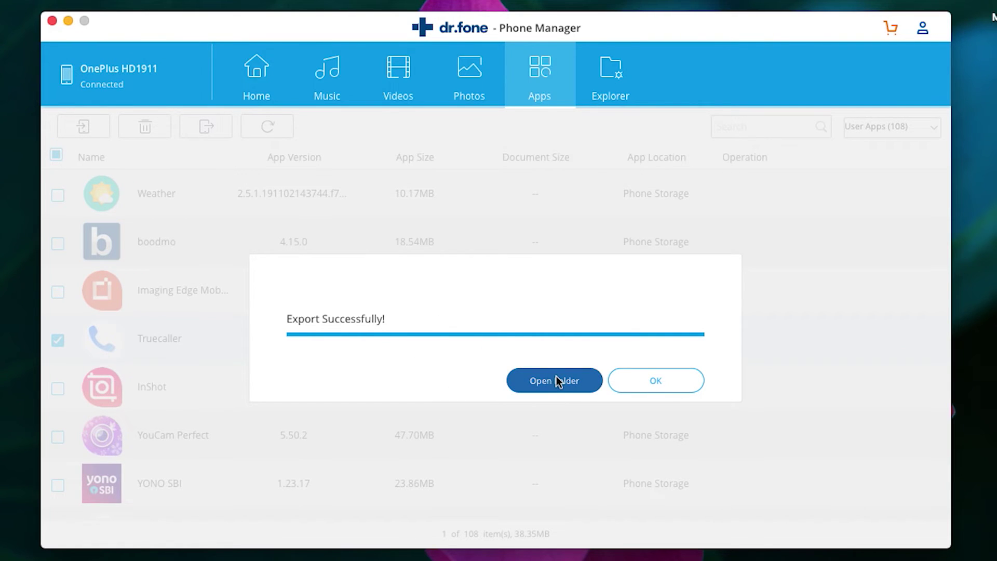
left_click(556, 376)
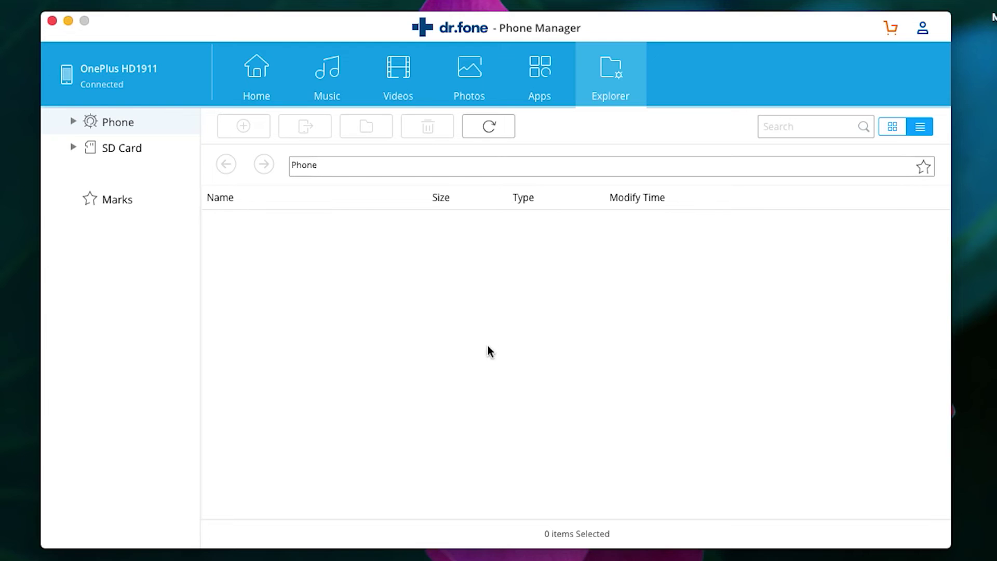
Browse the SD Card, expand the Phone and SD Card folder trees, and scroll toward youcut.
left_click(124, 149)
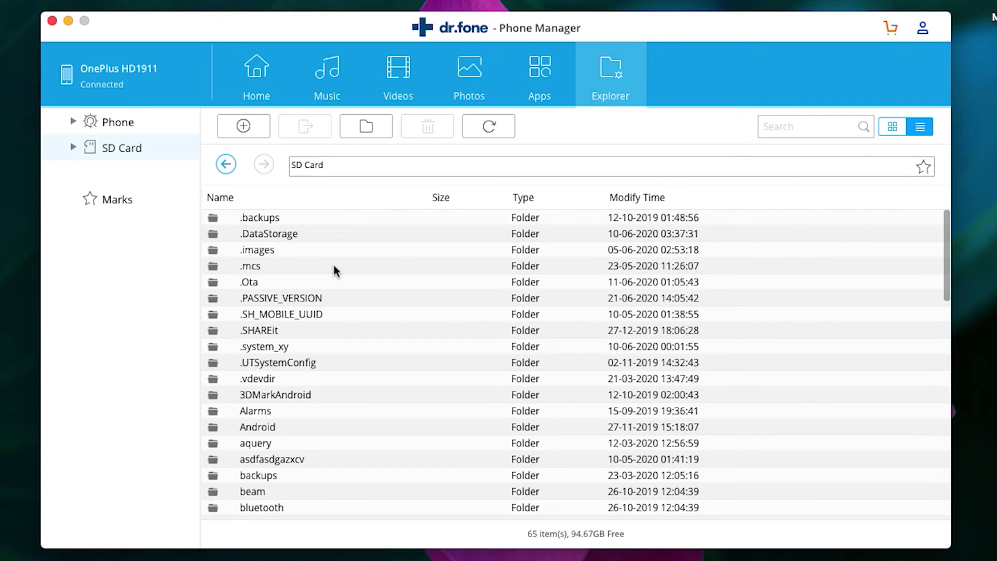
scroll(372, 347, "down", 15)
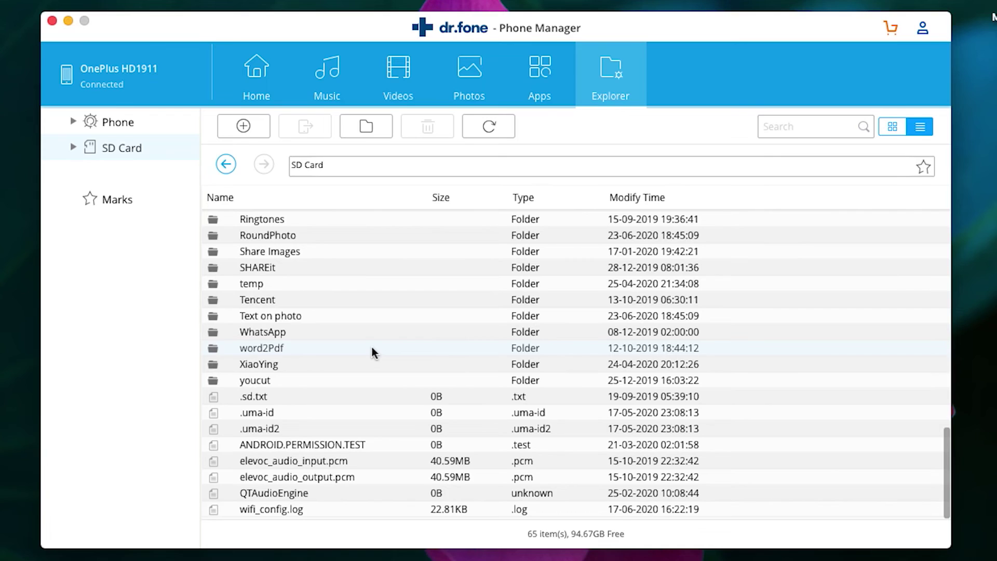
scroll(371, 347, "up", 15)
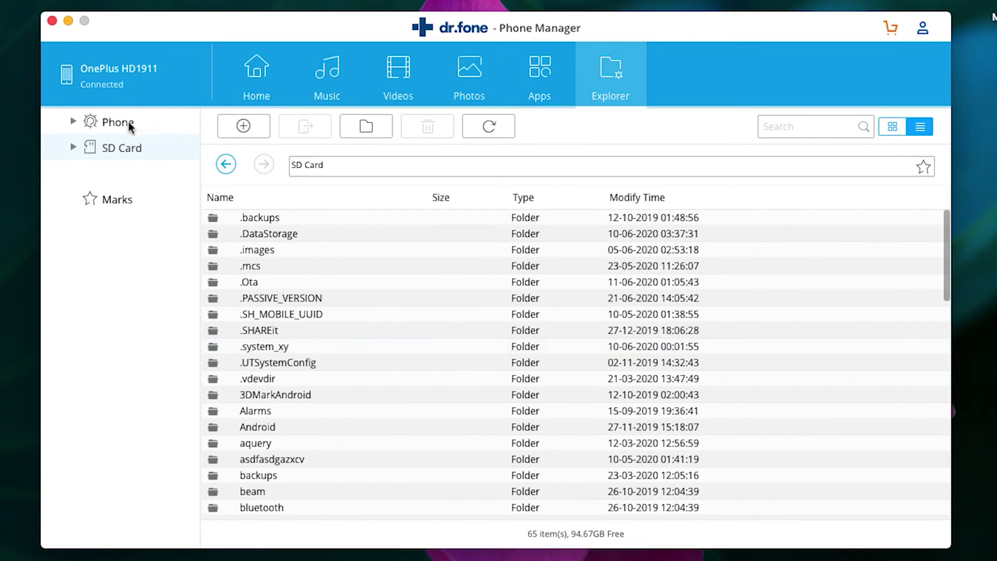
left_click(128, 122)
left_click(74, 122)
left_click(74, 147)
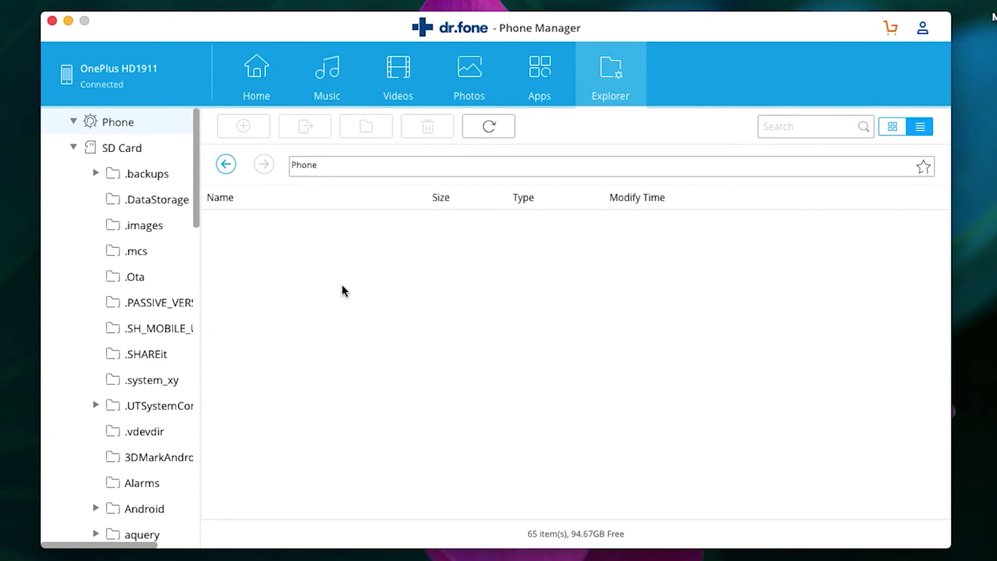
scroll(172, 374, "down", 15)
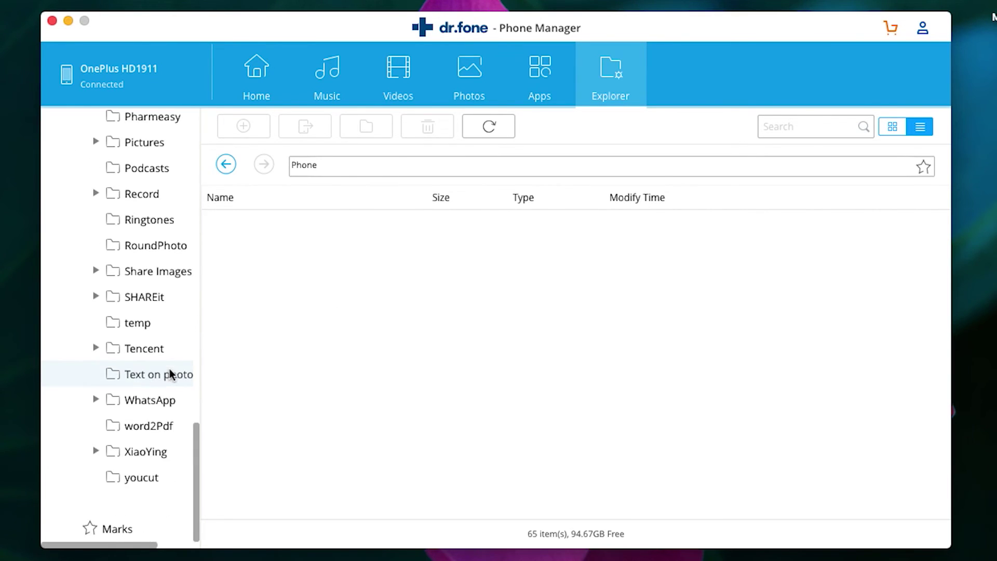
Open the youcut folder on the SD Card to show its 6 items in dr.fone's Explorer.
left_click(142, 477)
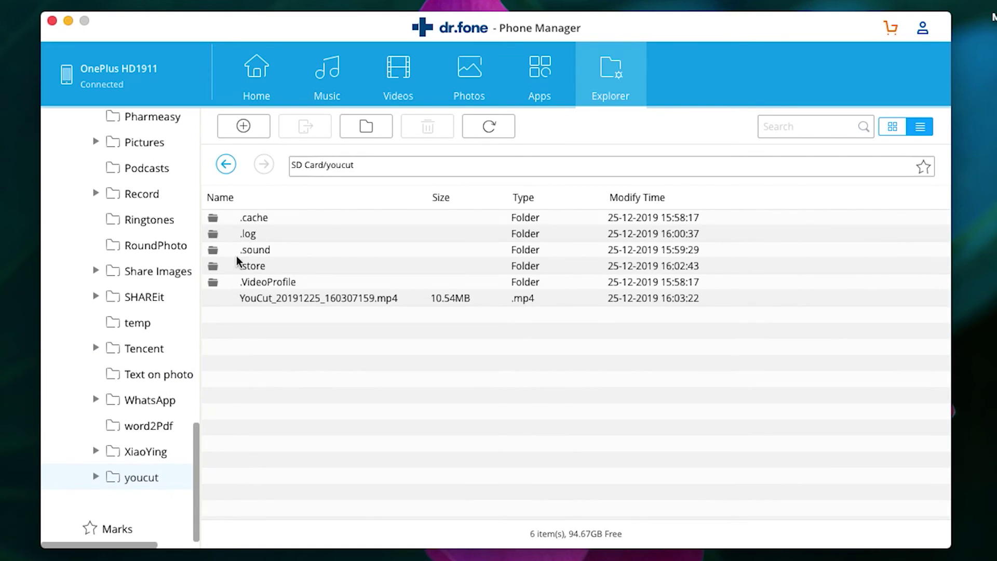